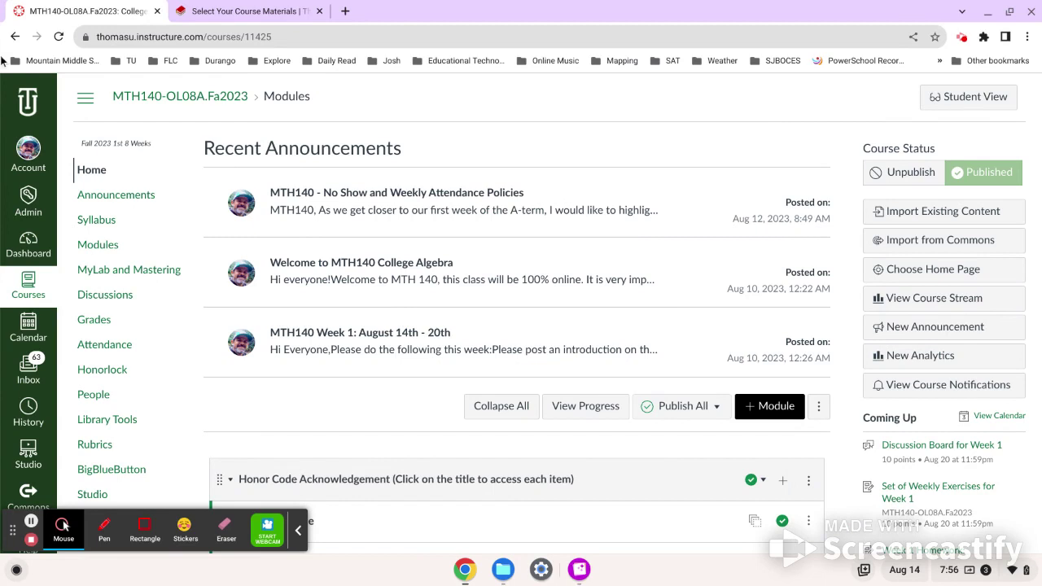
Review the required College Algebra MyLab Access listing and its digital rental option in the university bookstore
{"action": "left_click", "coordinate": [257, 11]}
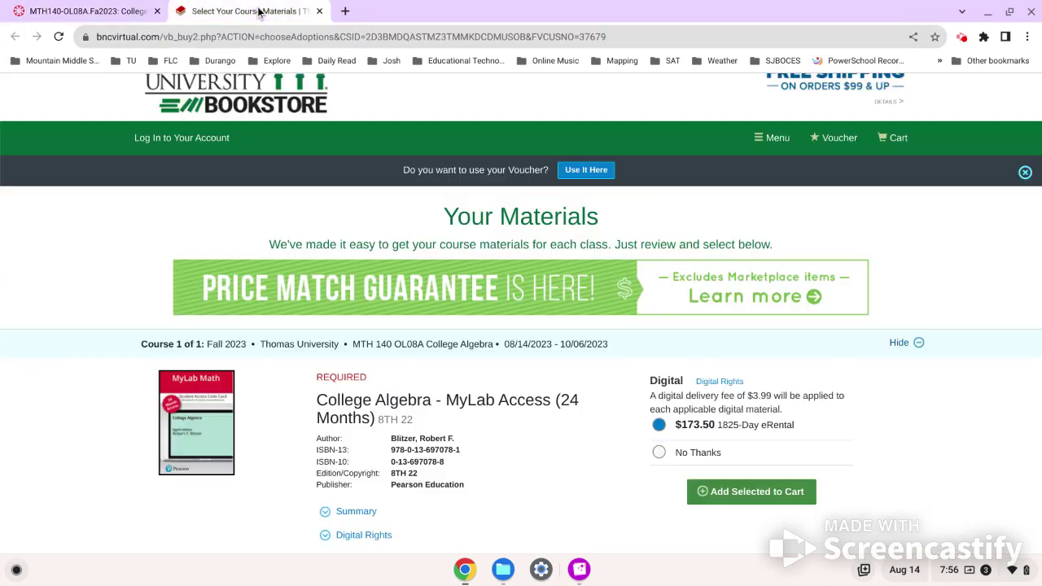
{"action": "scroll", "coordinate": [560, 387], "scroll_direction": "down", "scroll_amount": 1}
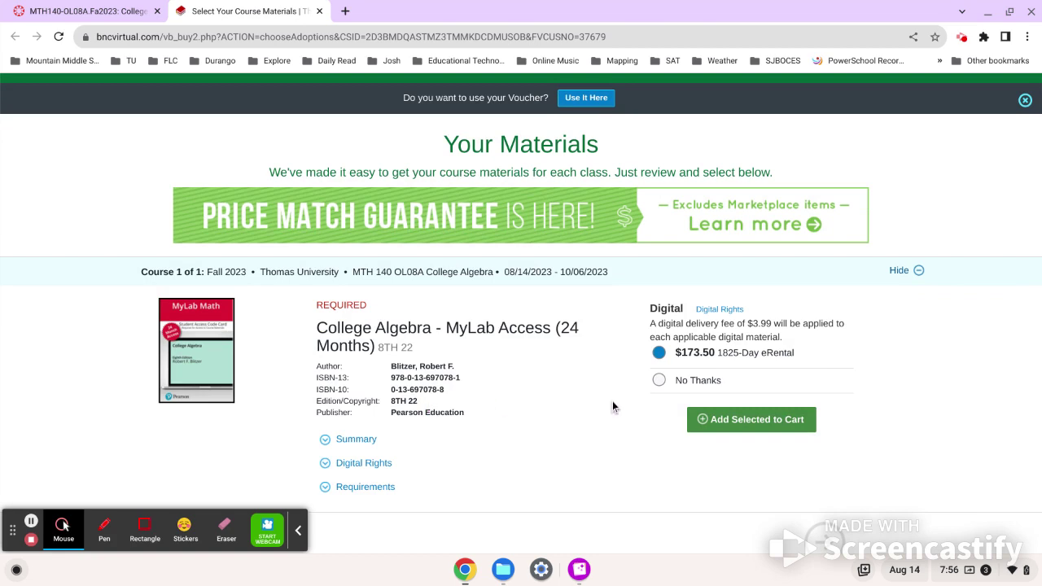
{"action": "left_click", "coordinate": [126, 15]}
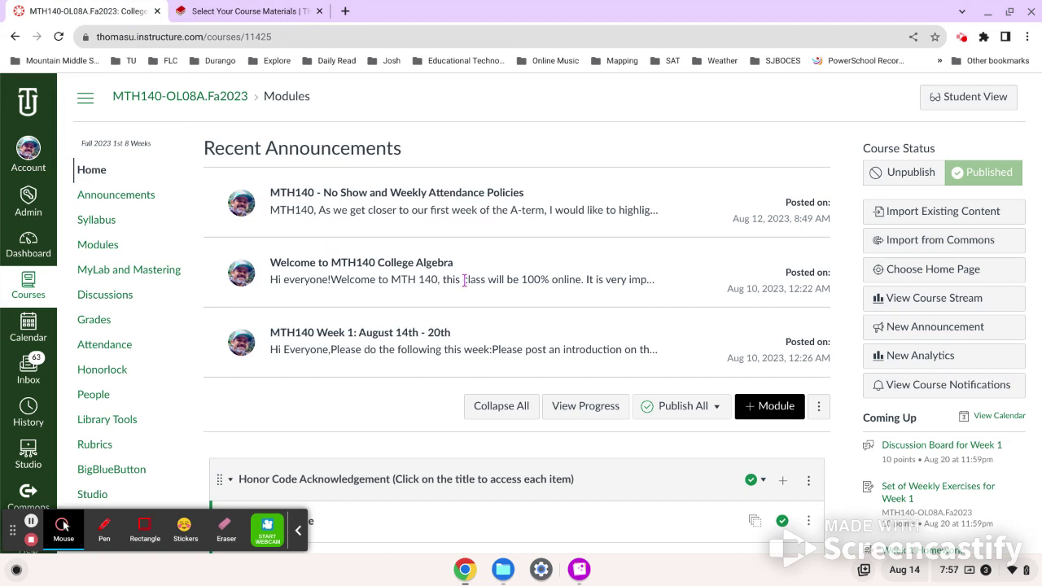
{"action": "left_click", "coordinate": [259, 12]}
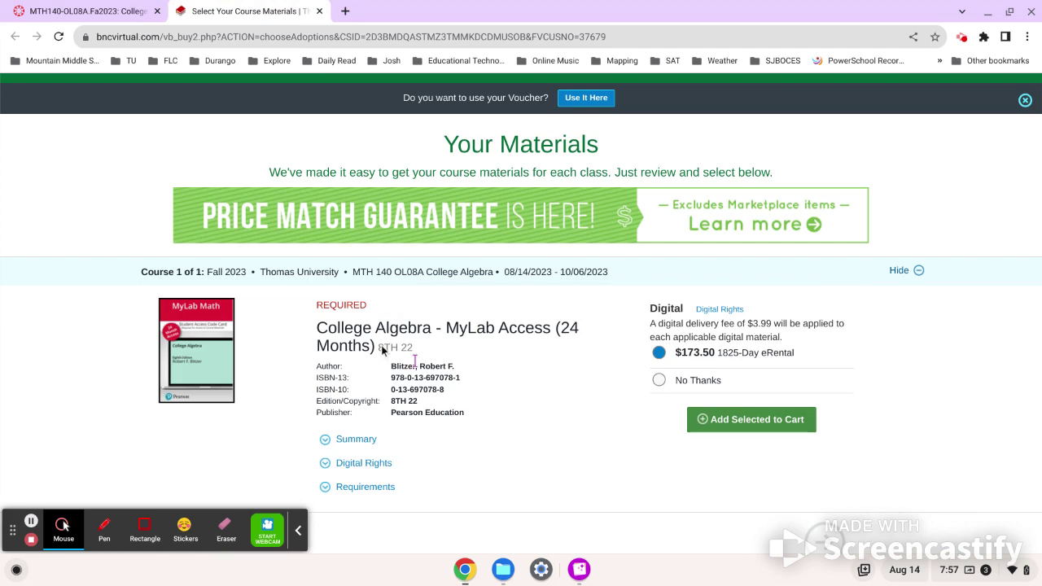
Return to the MTH140 course, enter Student View and launch Pearson MyLab & Mastering
{"action": "left_click", "coordinate": [91, 12]}
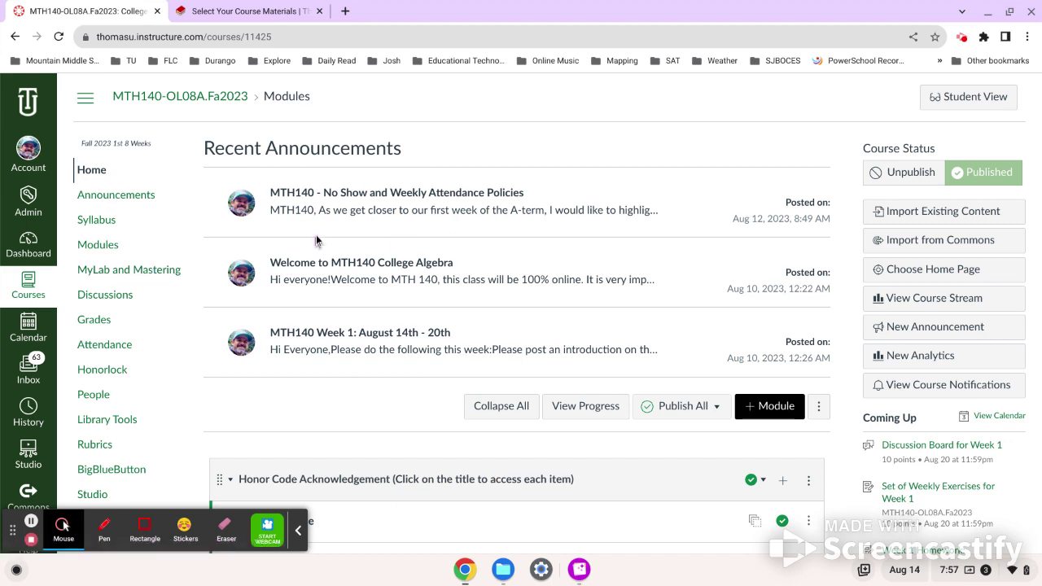
{"action": "left_click", "coordinate": [153, 273]}
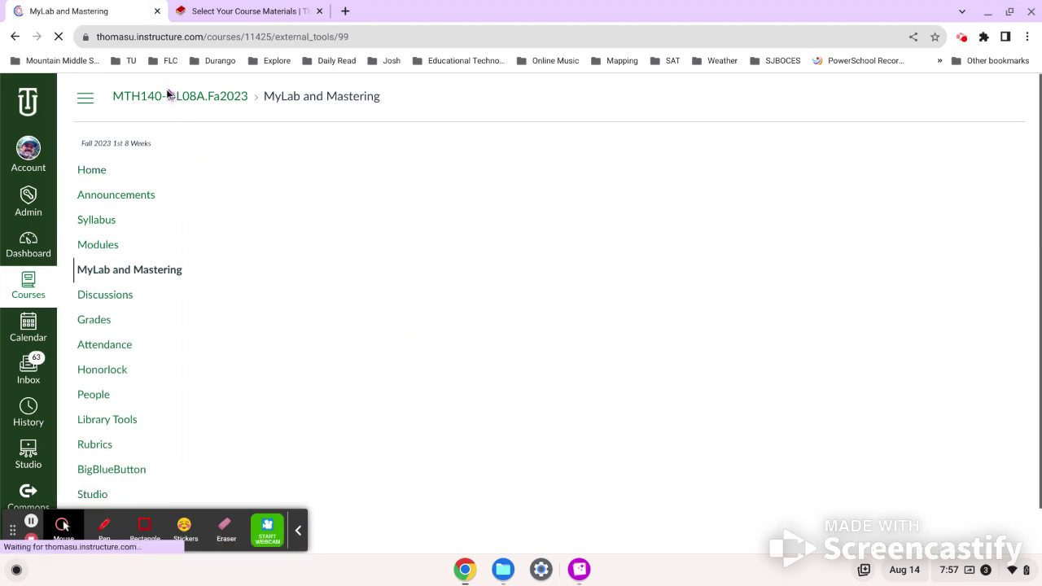
{"action": "key", "text": "alt+Left"}
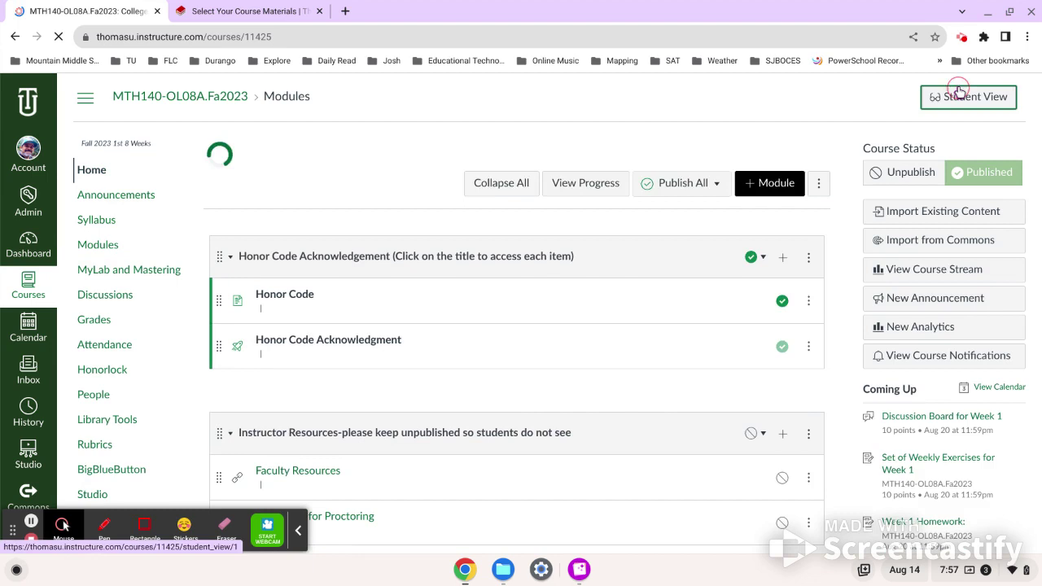
{"action": "left_click", "coordinate": [962, 97]}
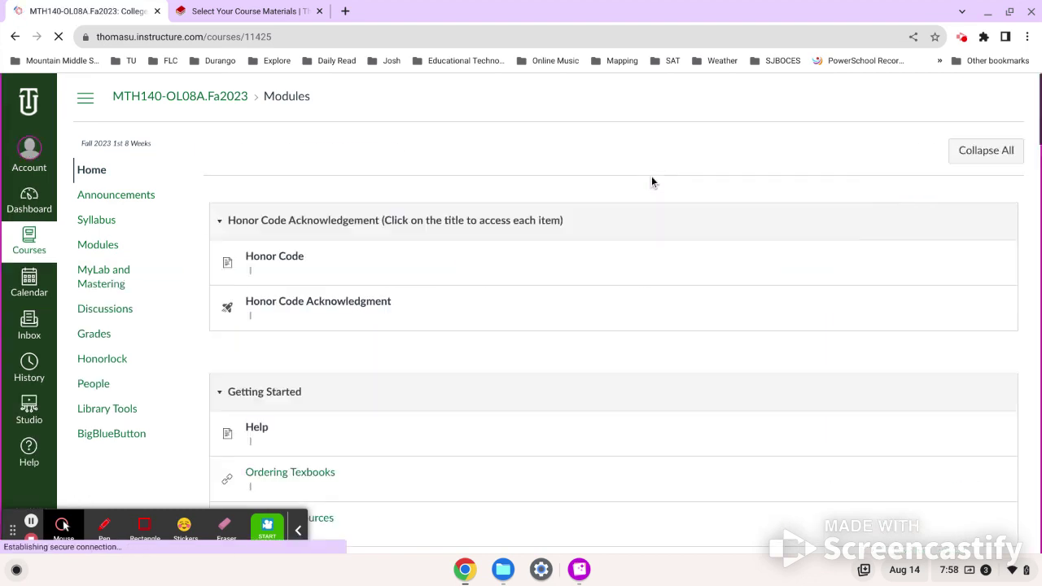
{"action": "left_click", "coordinate": [115, 287]}
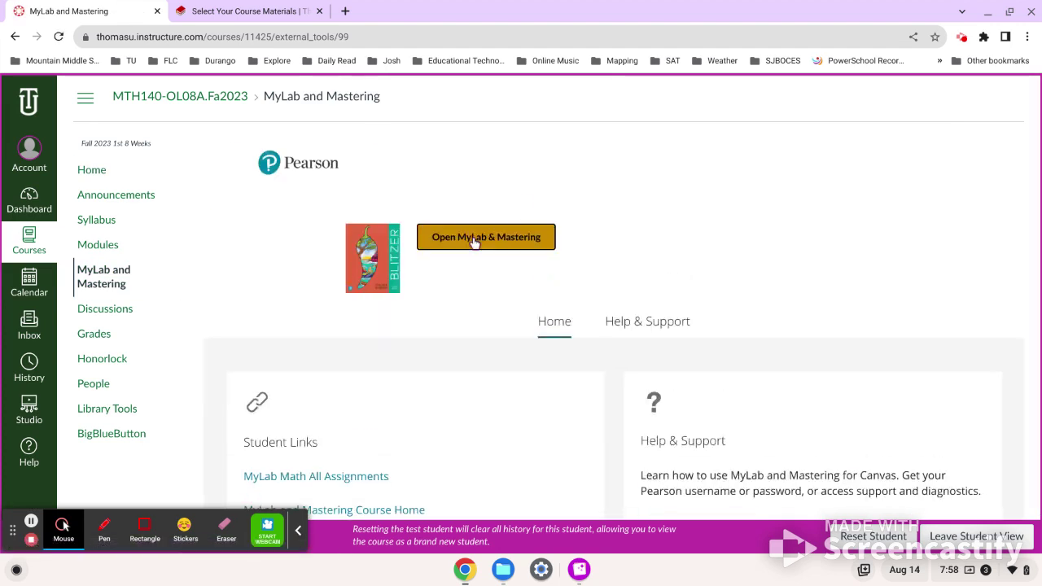
{"action": "left_click", "coordinate": [473, 237]}
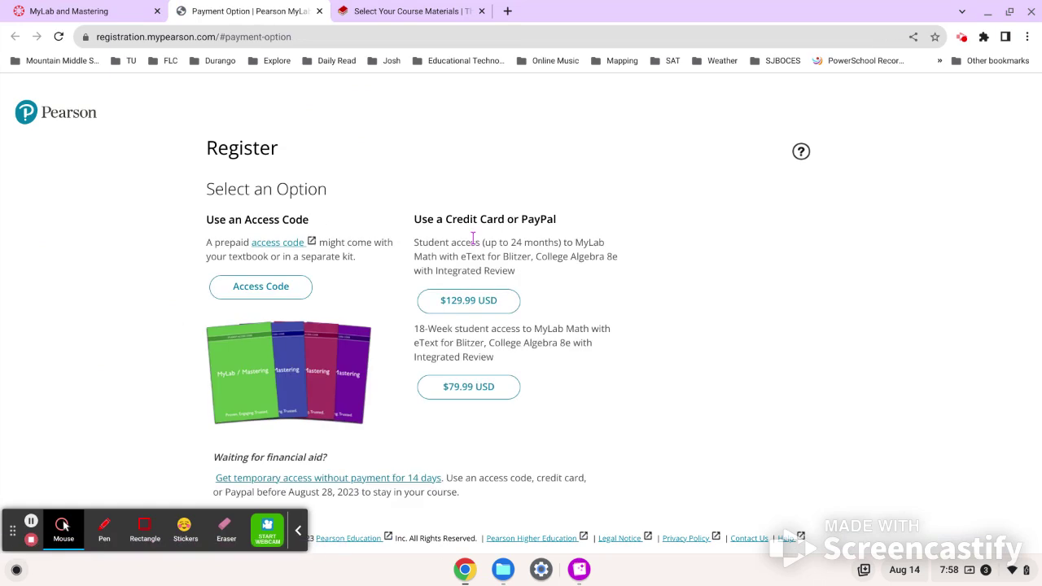
Examine the Pearson registration options: access code, student access up to 24 months, and 18-week student access
{"action": "scroll", "coordinate": [814, 269], "scroll_direction": "down", "scroll_amount": 3}
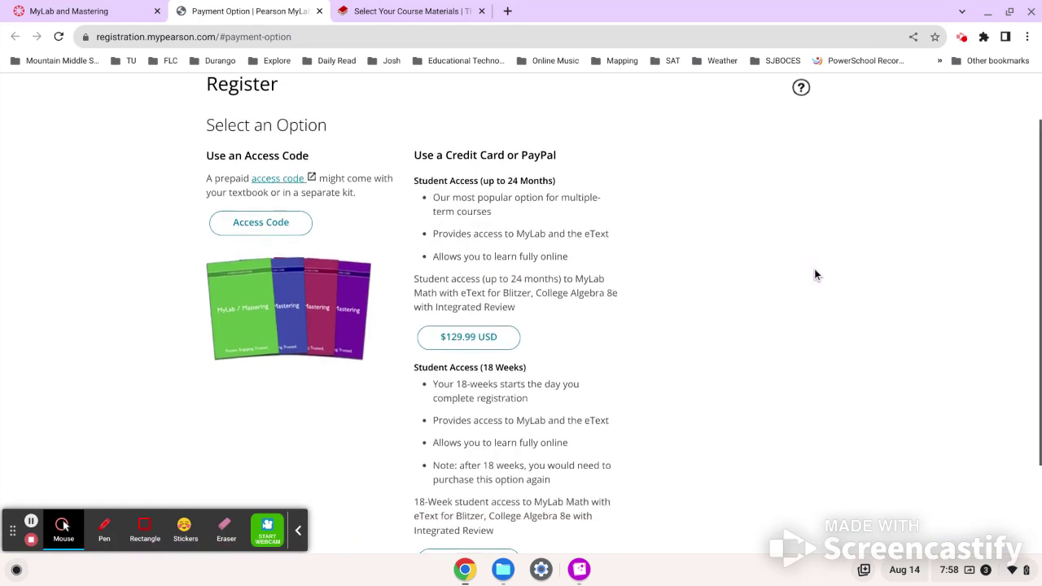
{"action": "scroll", "coordinate": [814, 269], "scroll_direction": "up", "scroll_amount": 2}
{"action": "scroll", "coordinate": [814, 270], "scroll_direction": "down", "scroll_amount": 2}
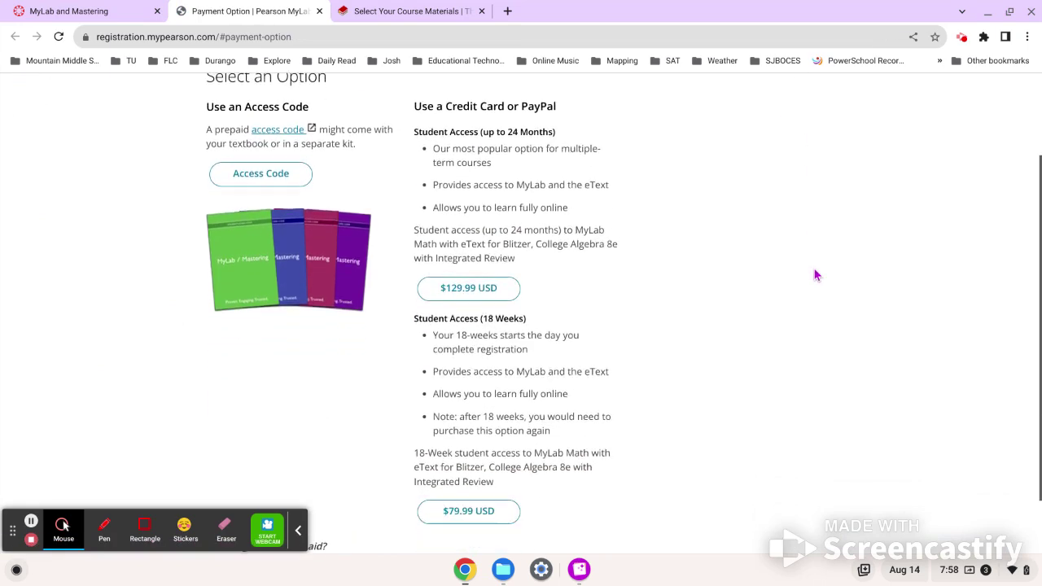
{"action": "scroll", "coordinate": [814, 270], "scroll_direction": "up", "scroll_amount": 2}
{"action": "scroll", "coordinate": [816, 275], "scroll_direction": "up", "scroll_amount": 1}
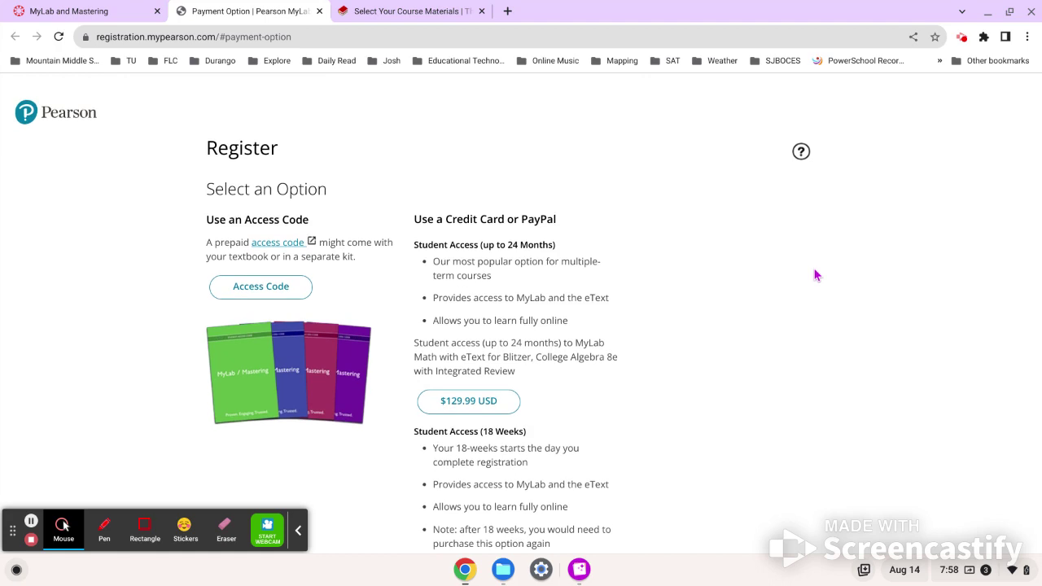
{"action": "scroll", "coordinate": [816, 275], "scroll_direction": "down", "scroll_amount": 1}
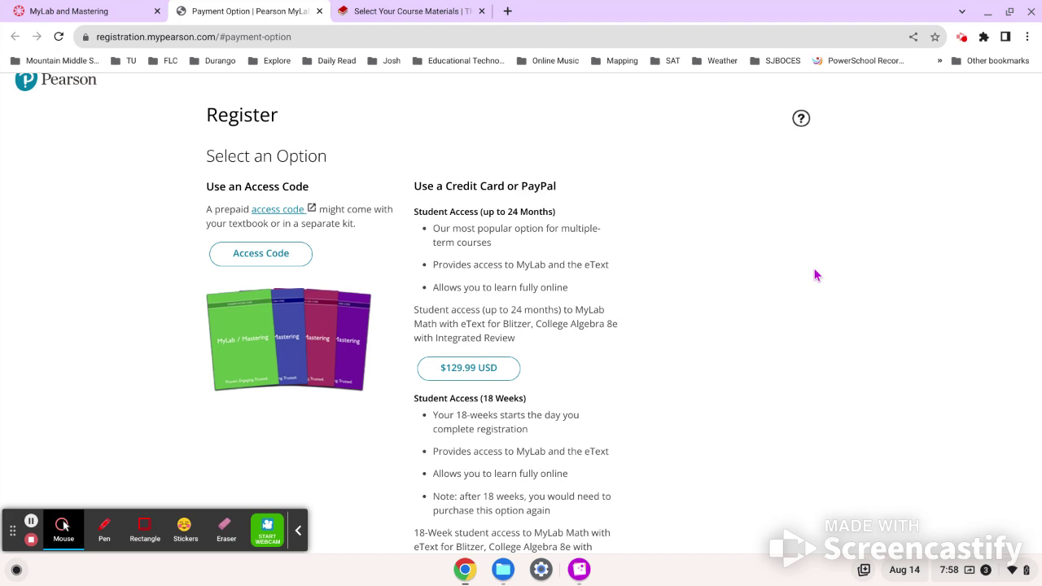
{"action": "scroll", "coordinate": [805, 274], "scroll_direction": "down", "scroll_amount": 1}
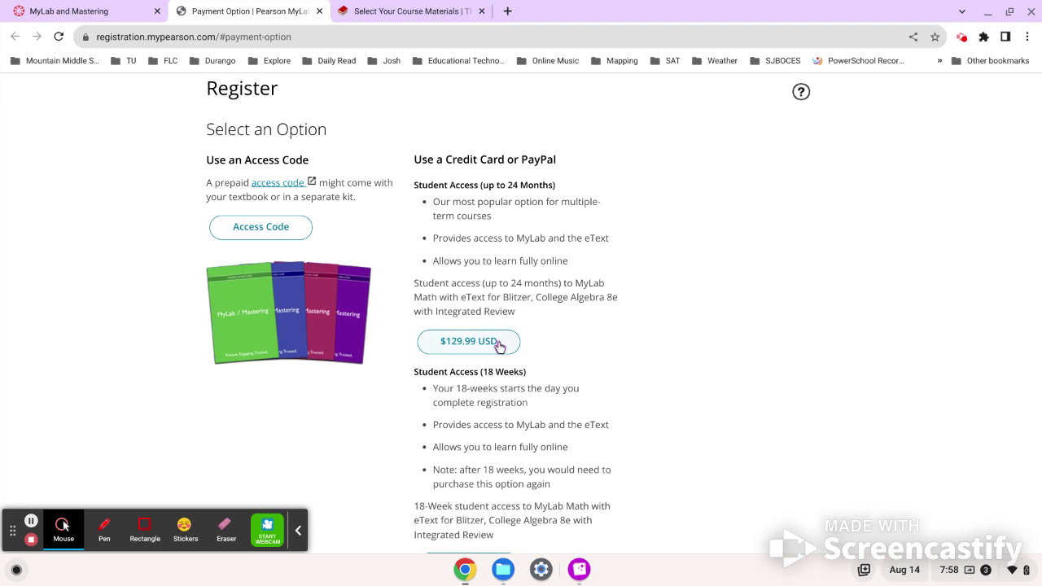
{"action": "scroll", "coordinate": [617, 289], "scroll_direction": "up", "scroll_amount": 1}
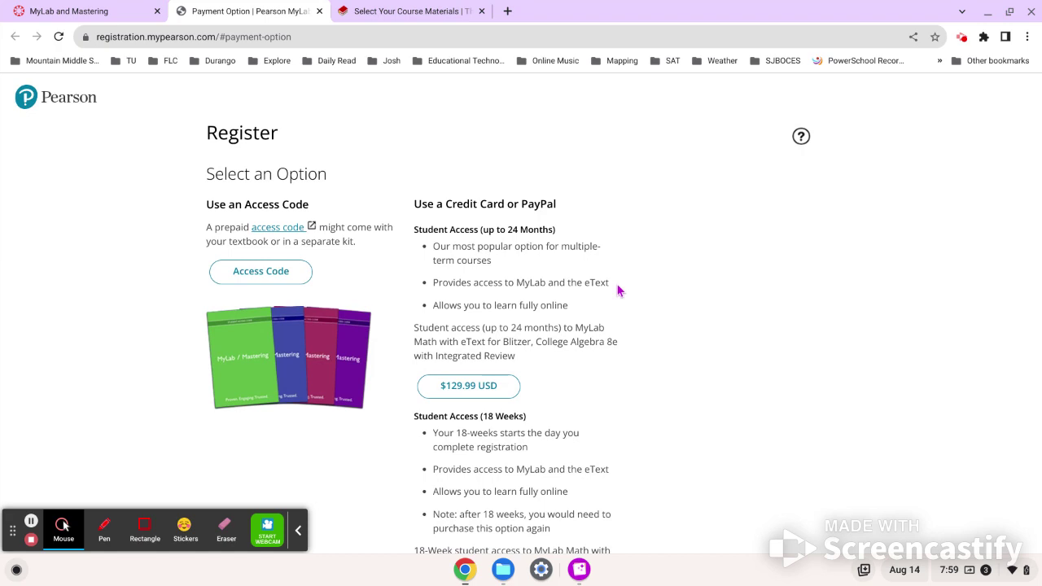
{"action": "scroll", "coordinate": [617, 289], "scroll_direction": "up", "scroll_amount": 1}
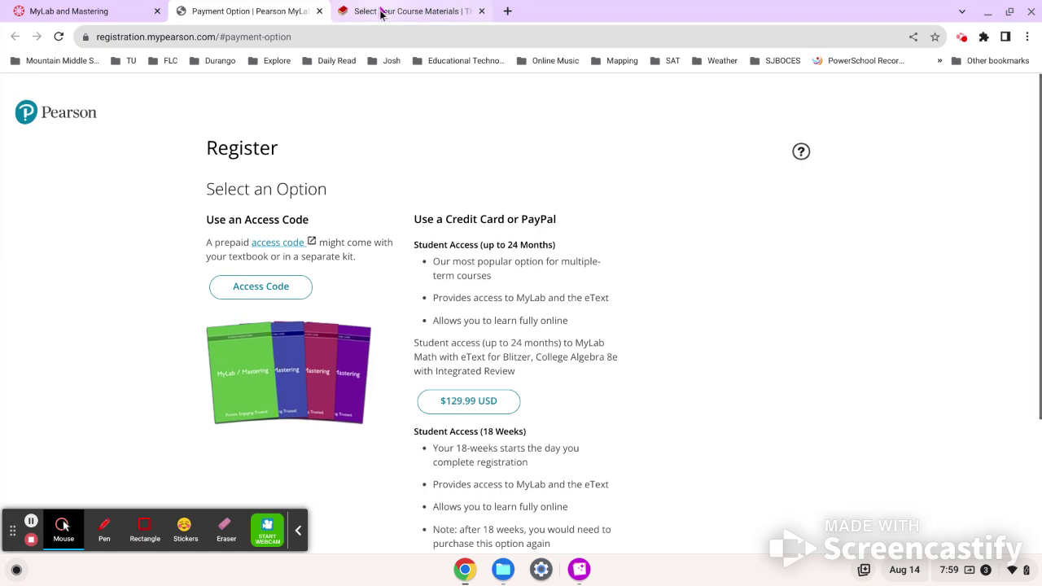
Choose the $129.99 student access up to 24 months and compare its checkout cart with the bookstore listing
{"action": "left_click", "coordinate": [381, 18]}
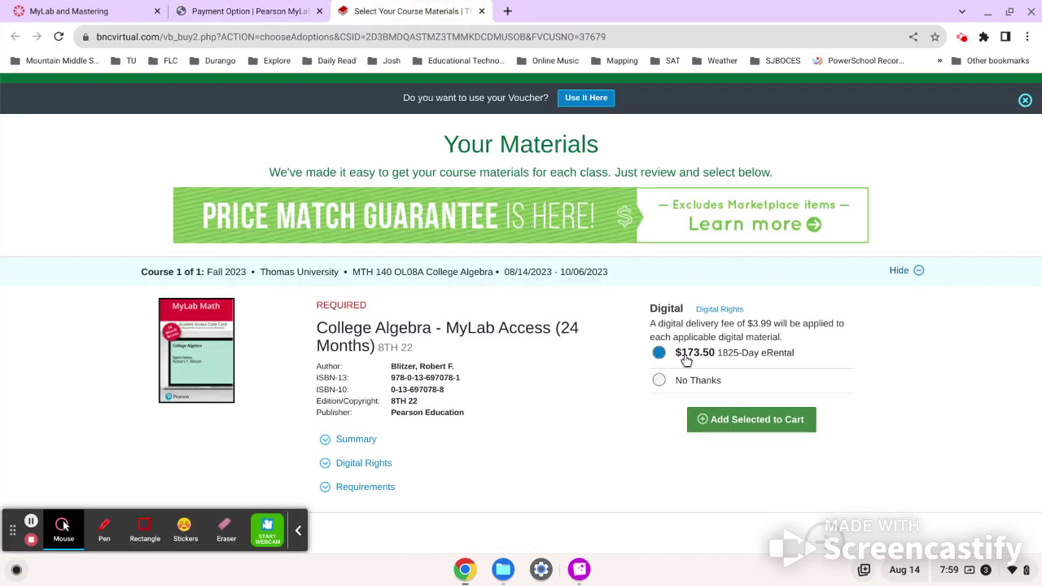
{"action": "left_click", "coordinate": [262, 11]}
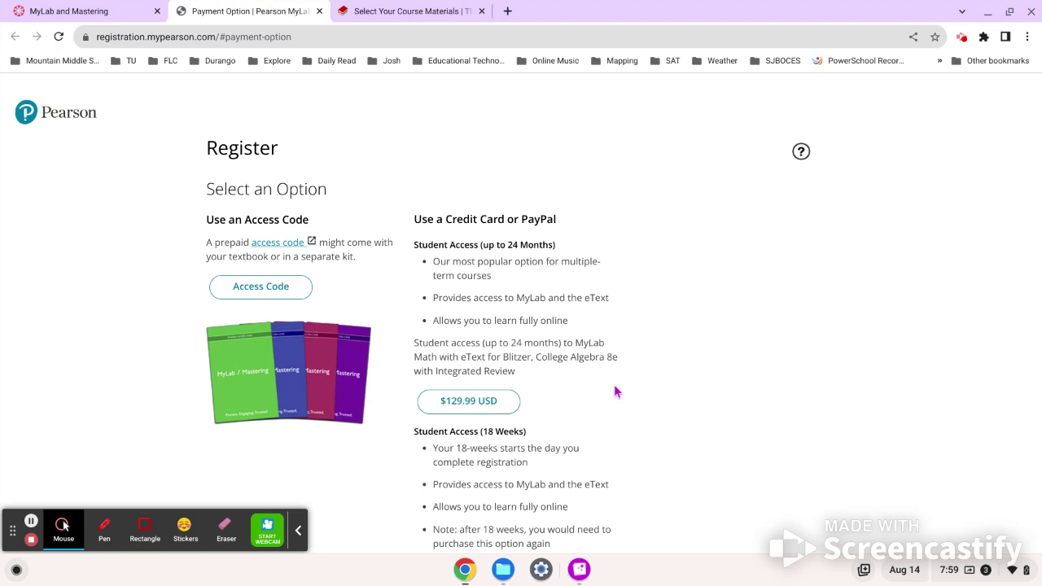
{"action": "left_click", "coordinate": [496, 401]}
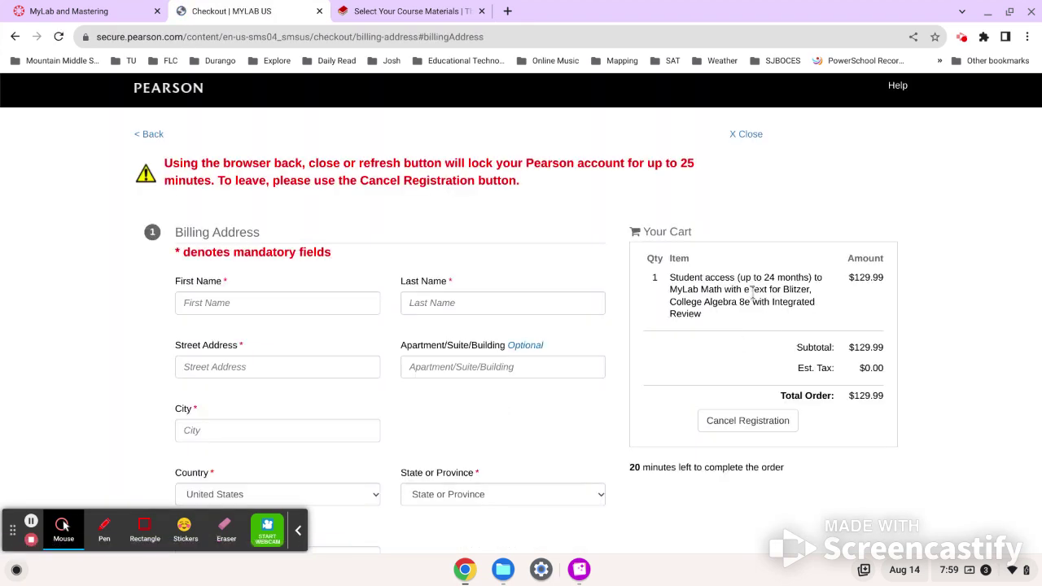
{"action": "left_click", "coordinate": [452, 11]}
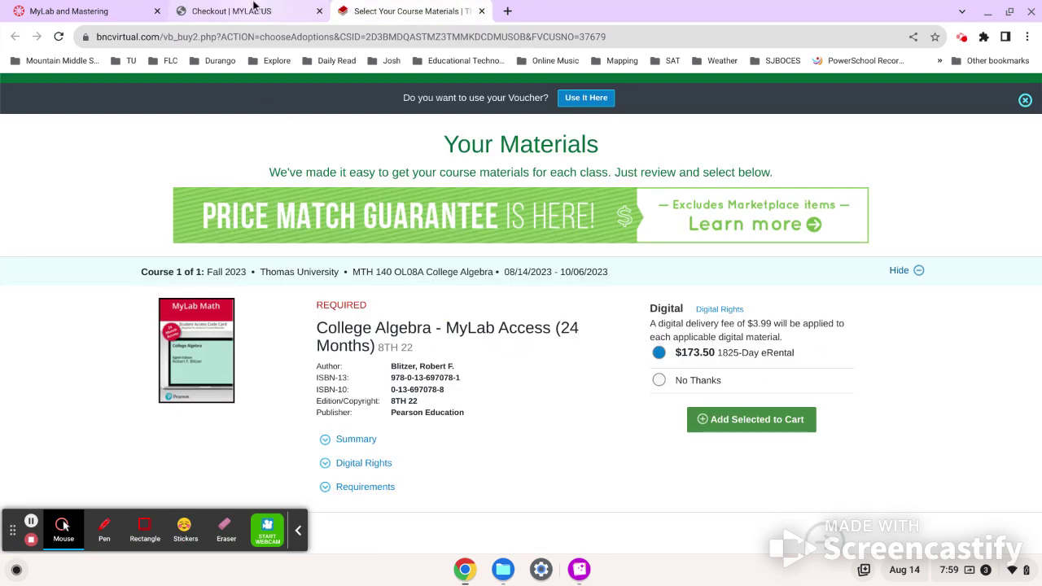
{"action": "left_click", "coordinate": [255, 11]}
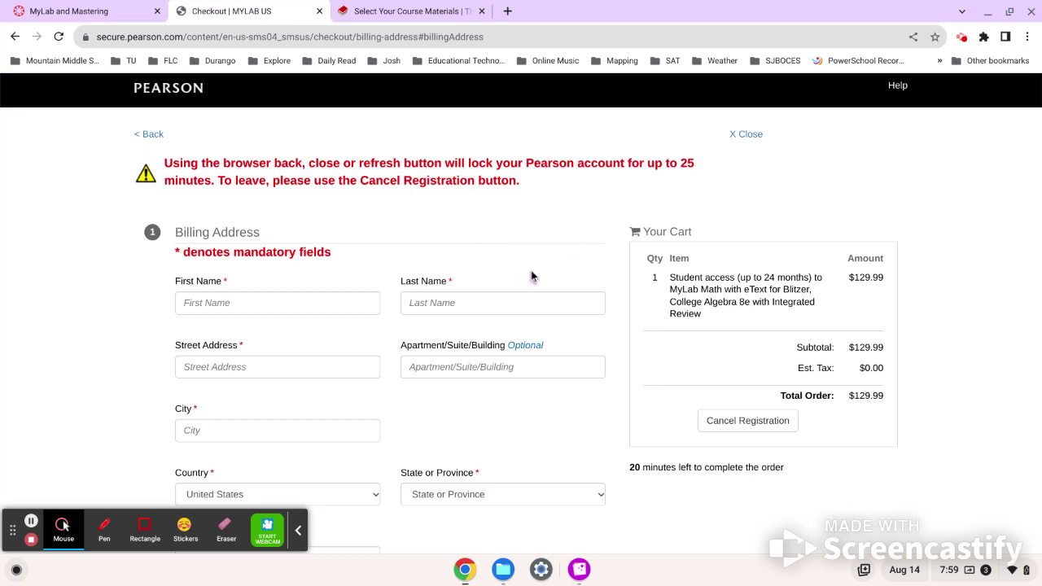
{"action": "scroll", "coordinate": [426, 346], "scroll_direction": "down", "scroll_amount": 3}
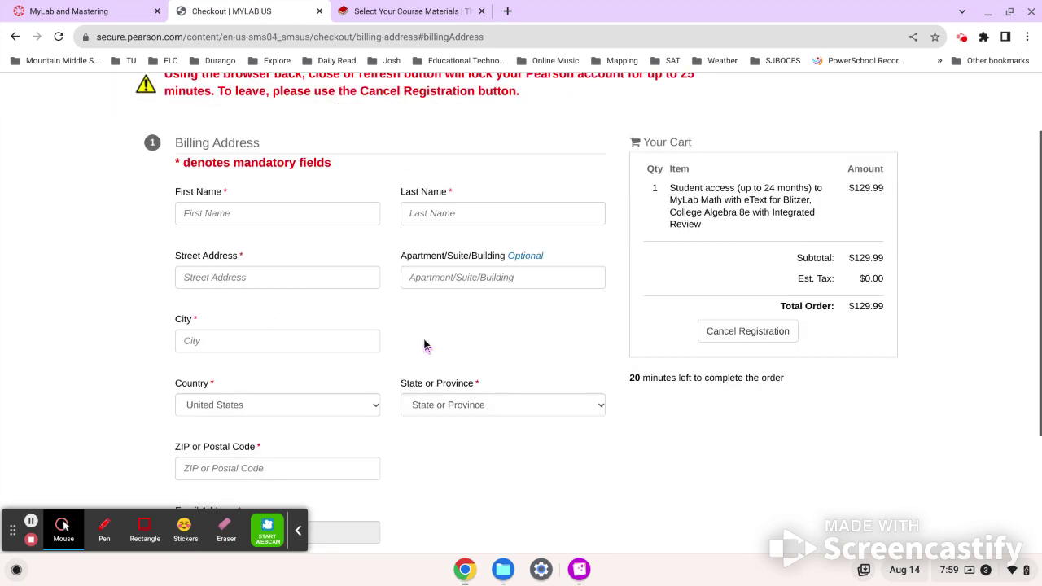
{"action": "scroll", "coordinate": [426, 345], "scroll_direction": "up", "scroll_amount": 3}
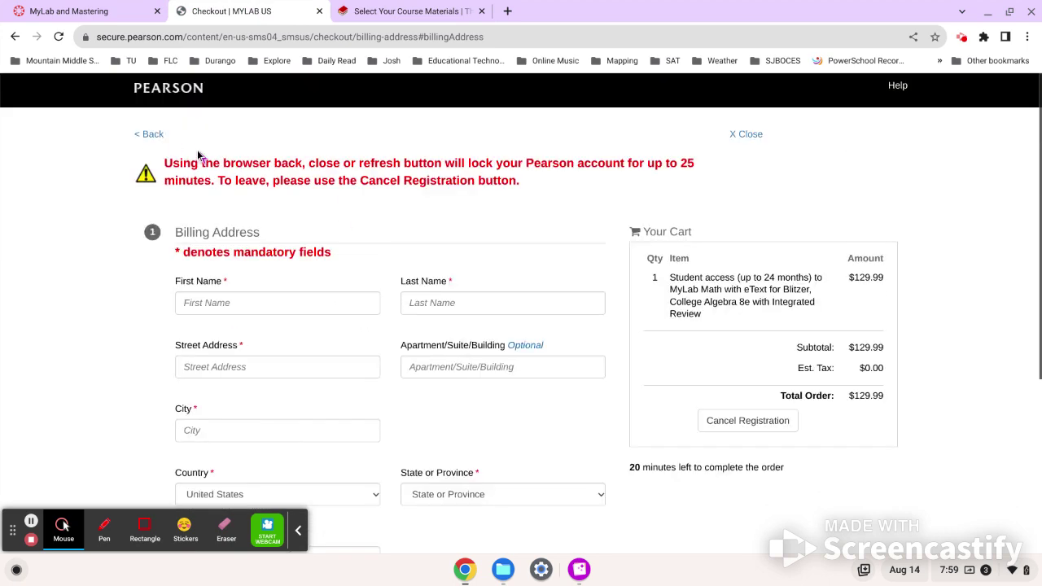
Try the back and close options of the 24-month checkout, dismissing each prompt without cancelling the registration
{"action": "left_click", "coordinate": [151, 135]}
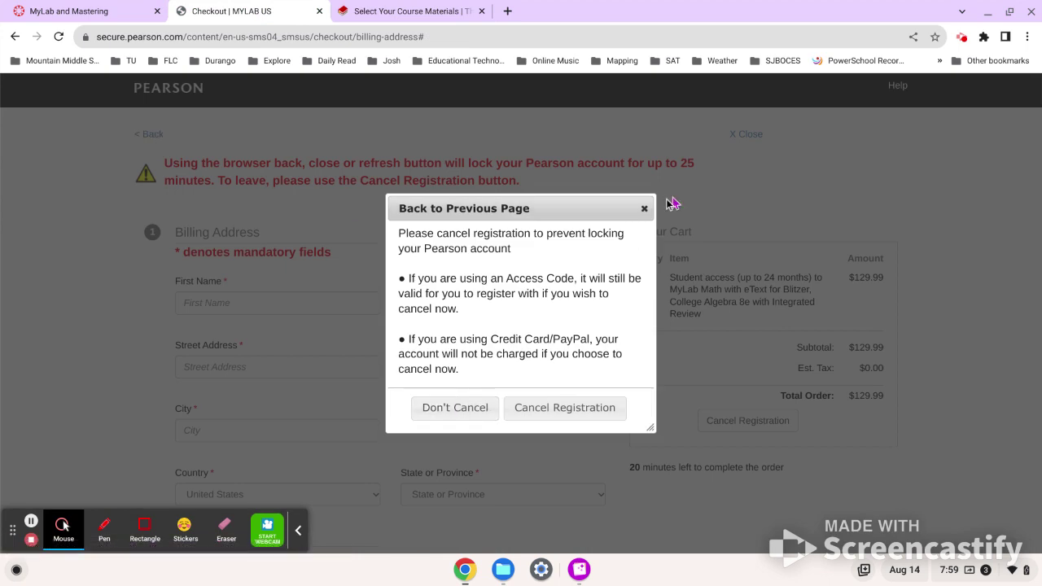
{"action": "left_click", "coordinate": [644, 211]}
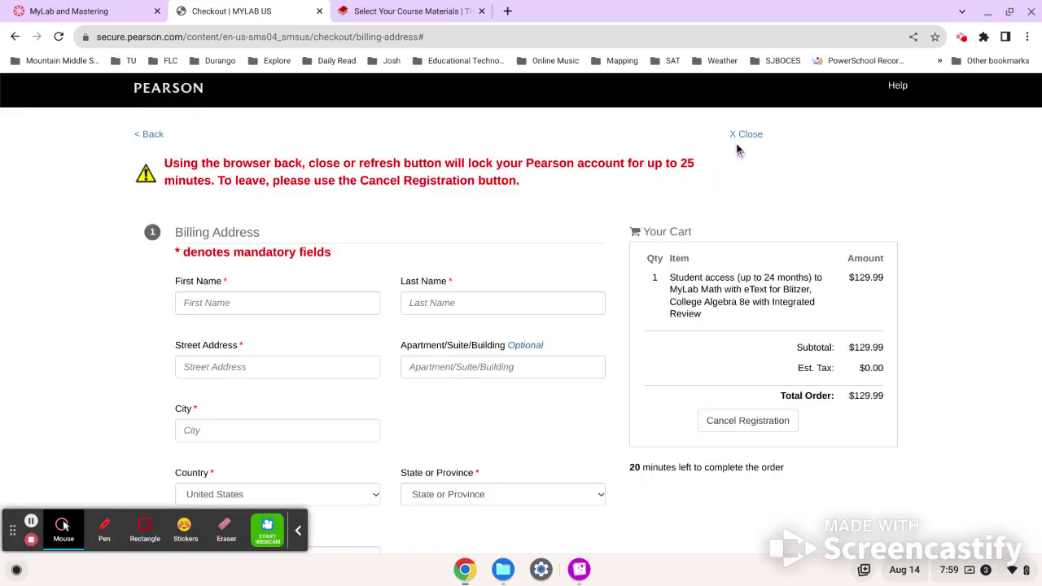
{"action": "left_click", "coordinate": [738, 136]}
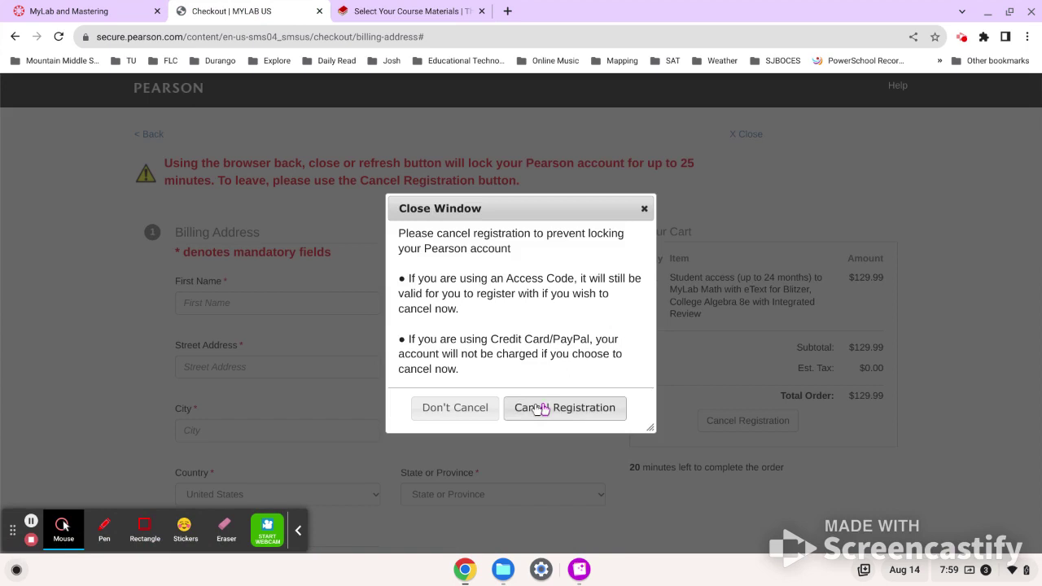
{"action": "left_click", "coordinate": [455, 407]}
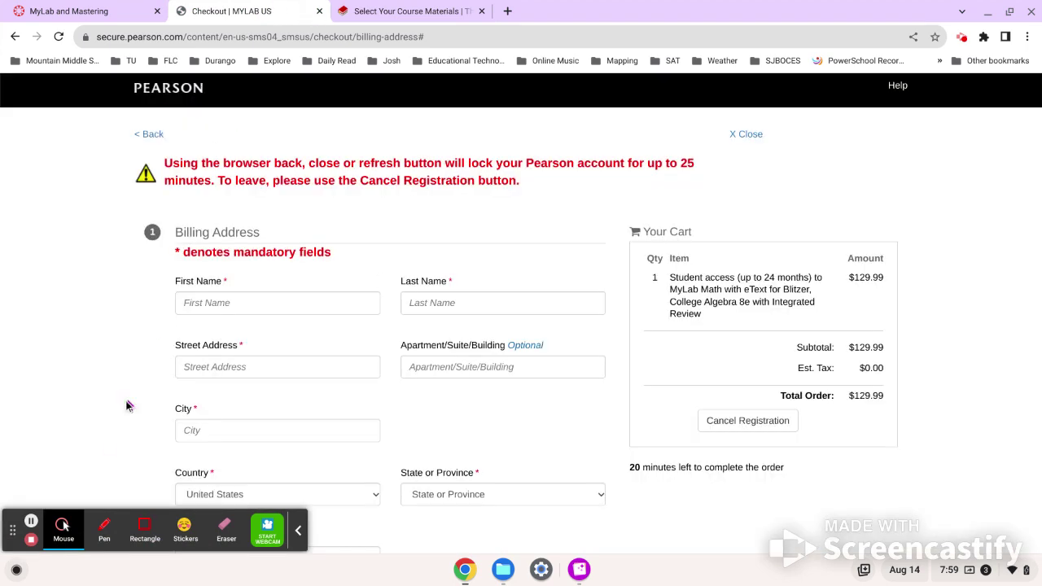
{"action": "left_click", "coordinate": [31, 521]}
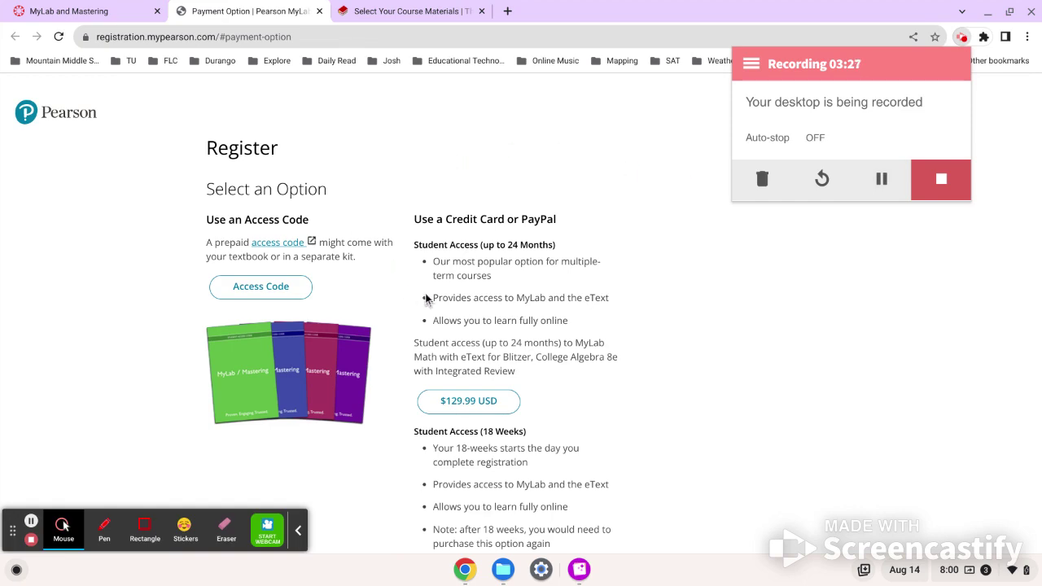
Revisit the MyLab launch page, return to the Pearson payment options and choose the 18-week student access for $79.99
{"action": "scroll", "coordinate": [426, 298], "scroll_direction": "down", "scroll_amount": 1}
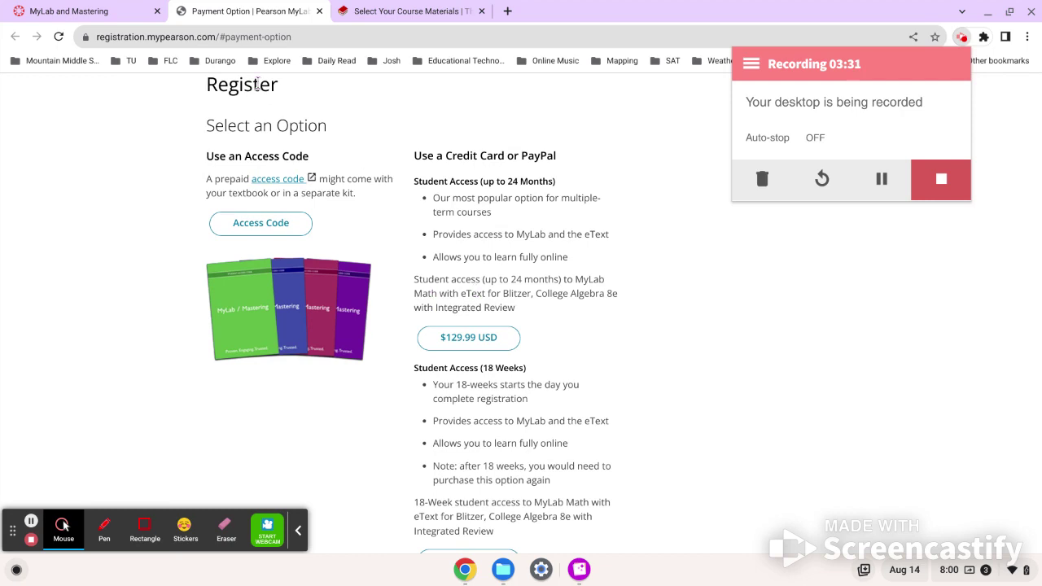
{"action": "left_click", "coordinate": [90, 10]}
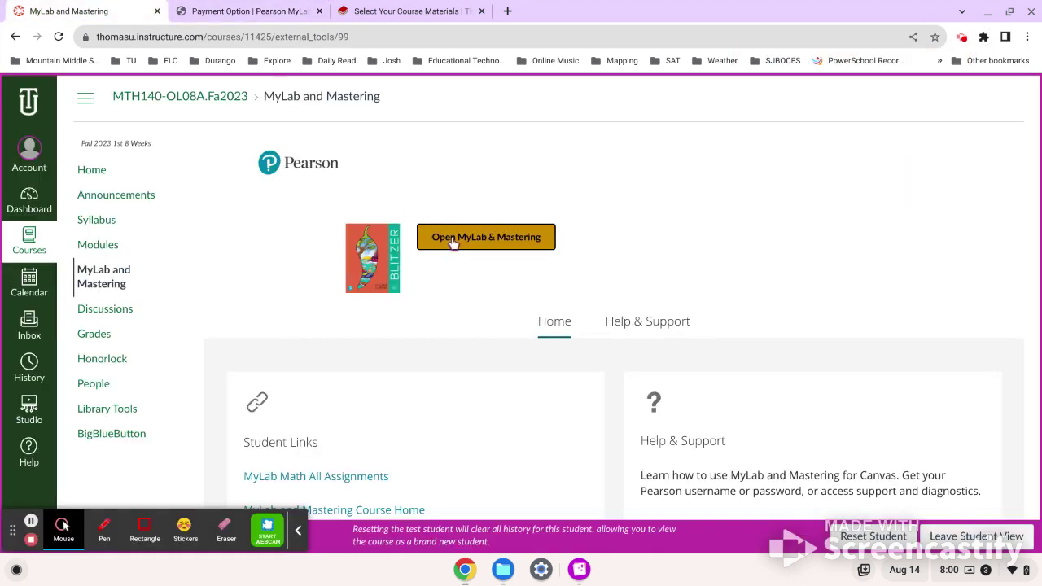
{"action": "left_click", "coordinate": [275, 12]}
{"action": "scroll", "coordinate": [491, 255], "scroll_direction": "down", "scroll_amount": 1}
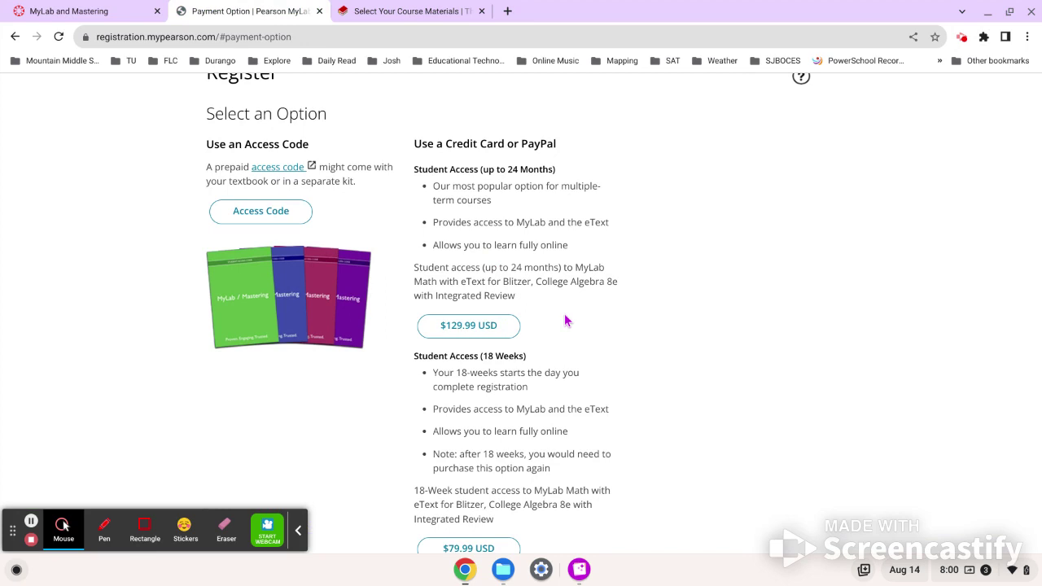
{"action": "scroll", "coordinate": [568, 322], "scroll_direction": "down", "scroll_amount": 1}
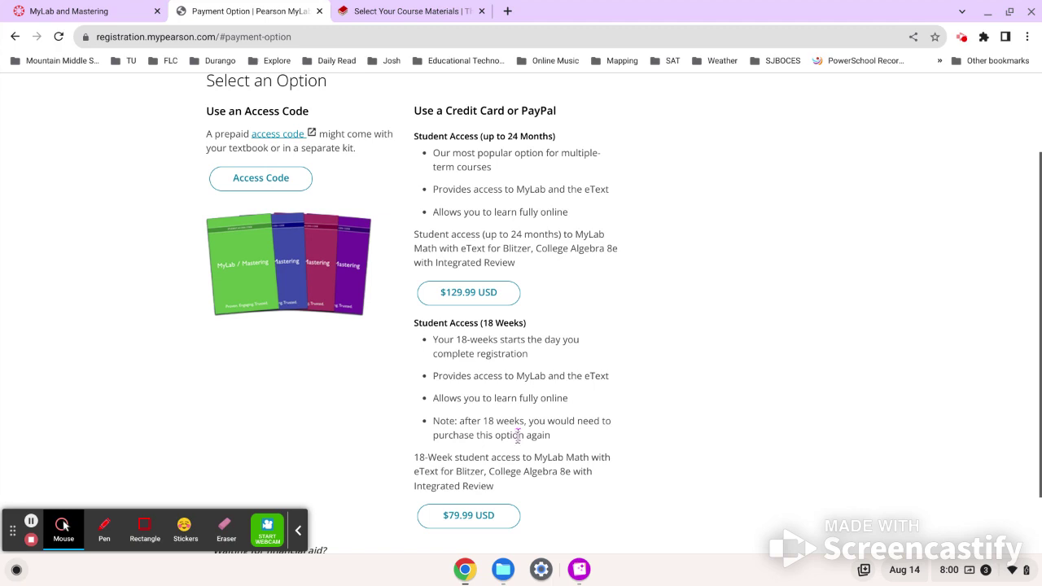
{"action": "scroll", "coordinate": [514, 446], "scroll_direction": "up", "scroll_amount": 1}
{"action": "scroll", "coordinate": [514, 446], "scroll_direction": "down", "scroll_amount": 1}
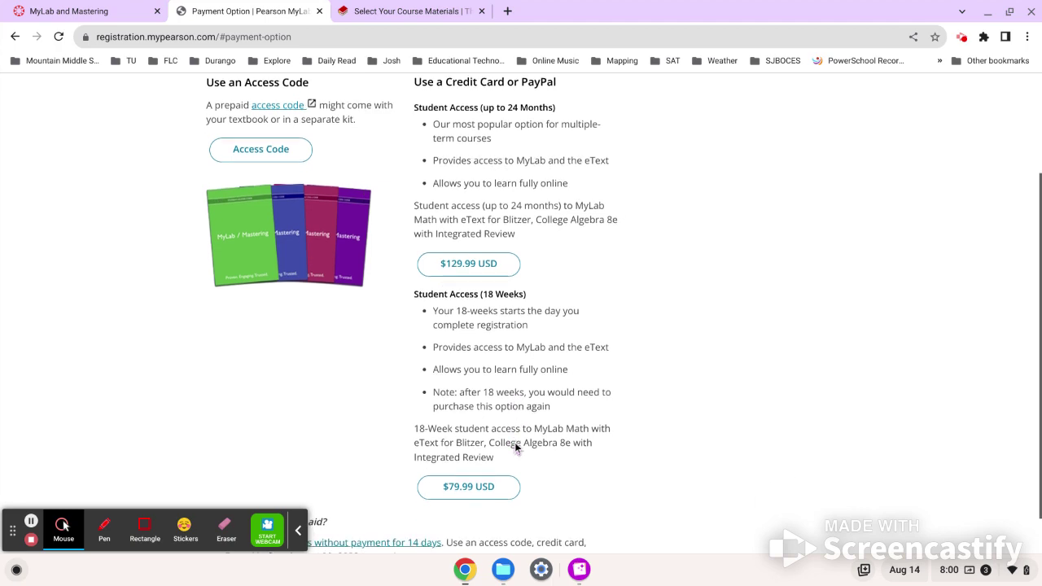
{"action": "left_click", "coordinate": [487, 493]}
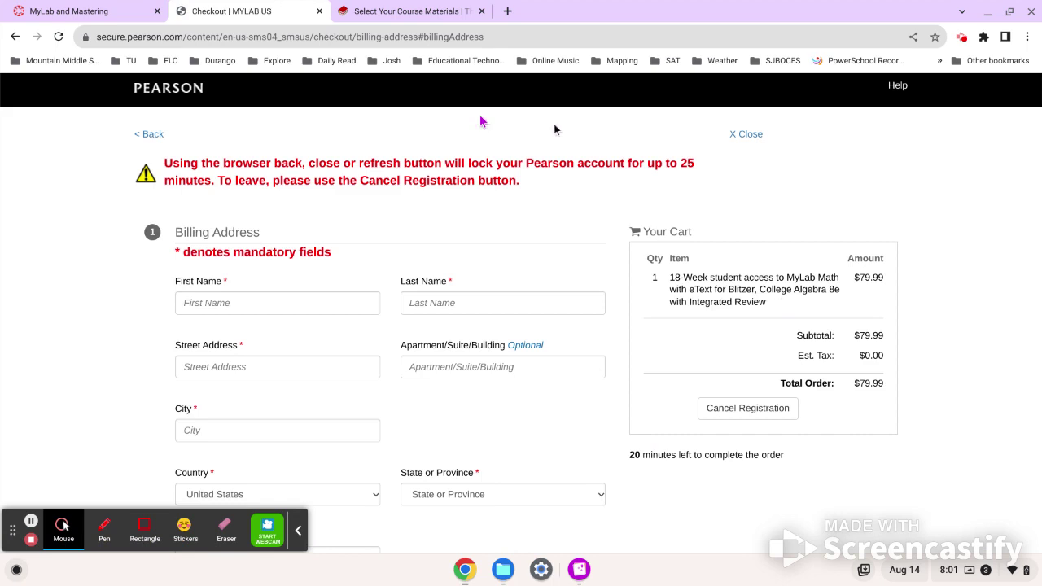
Cancel the 18-week registration, close its page and reopen the Pearson payment options from the MyLab launch page
{"action": "left_click", "coordinate": [754, 136]}
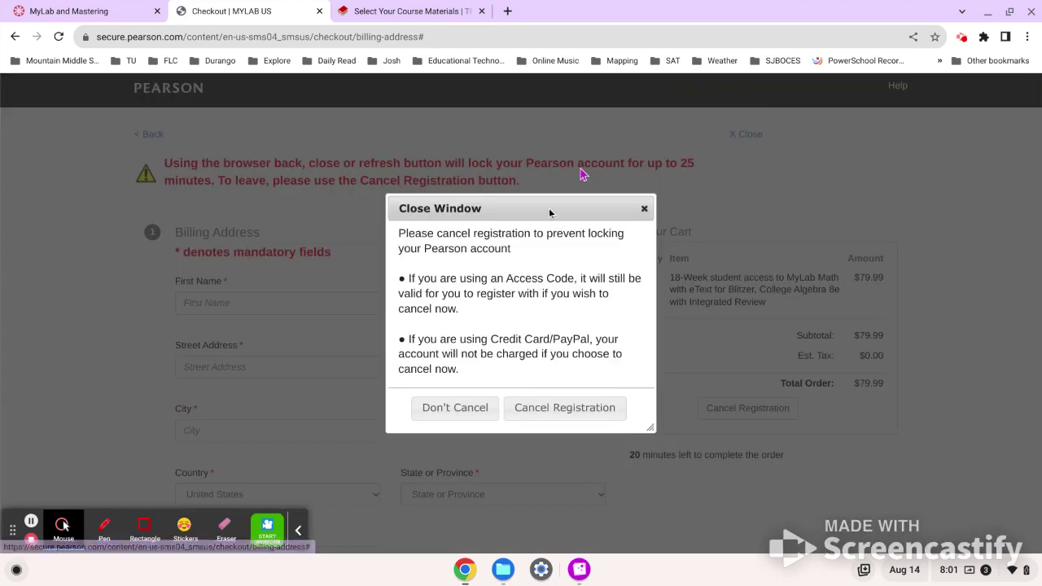
{"action": "left_click", "coordinate": [586, 400]}
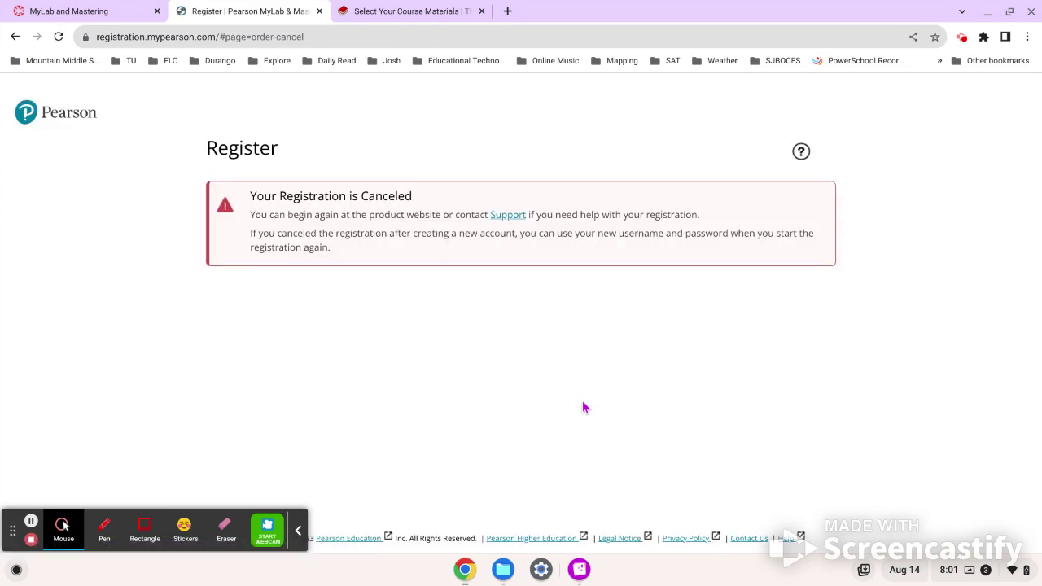
{"action": "left_click", "coordinate": [320, 11]}
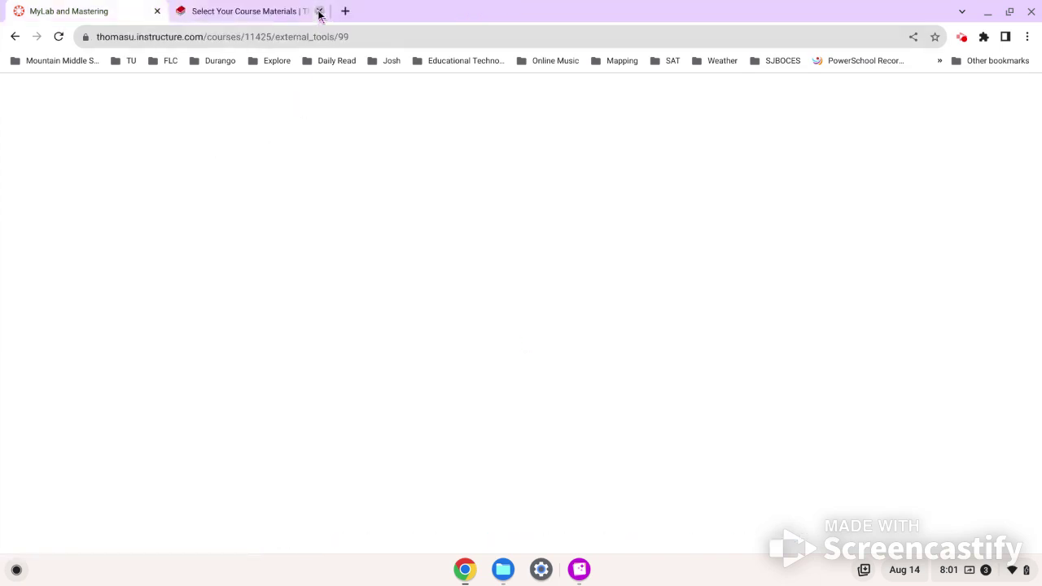
{"action": "left_click", "coordinate": [448, 241]}
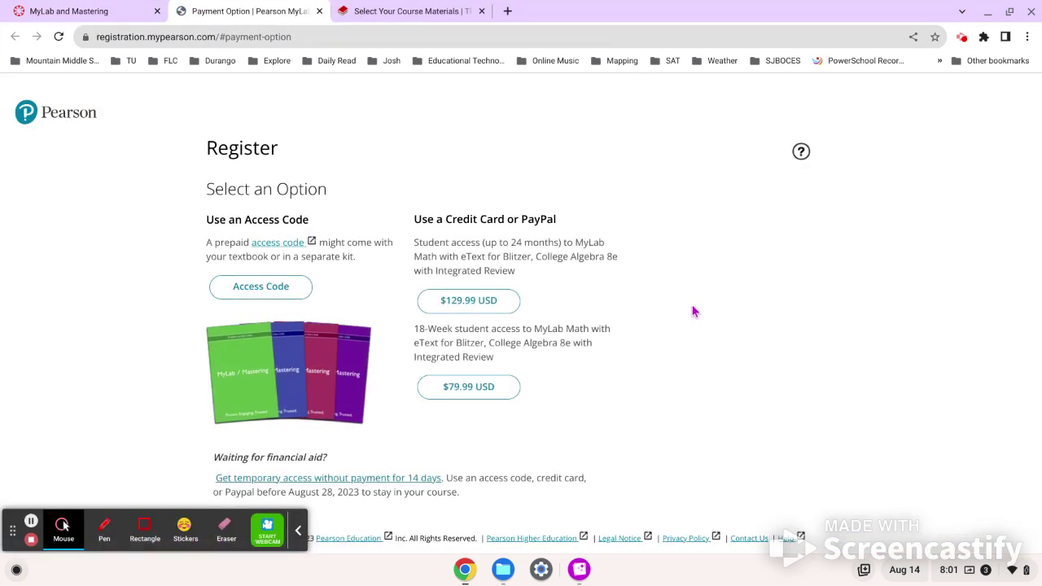
Review the details of the 24-month, 18-week, access code and 14-day temporary access options, checking back with the bookstore listing
{"action": "scroll", "coordinate": [693, 312], "scroll_direction": "down", "scroll_amount": 1}
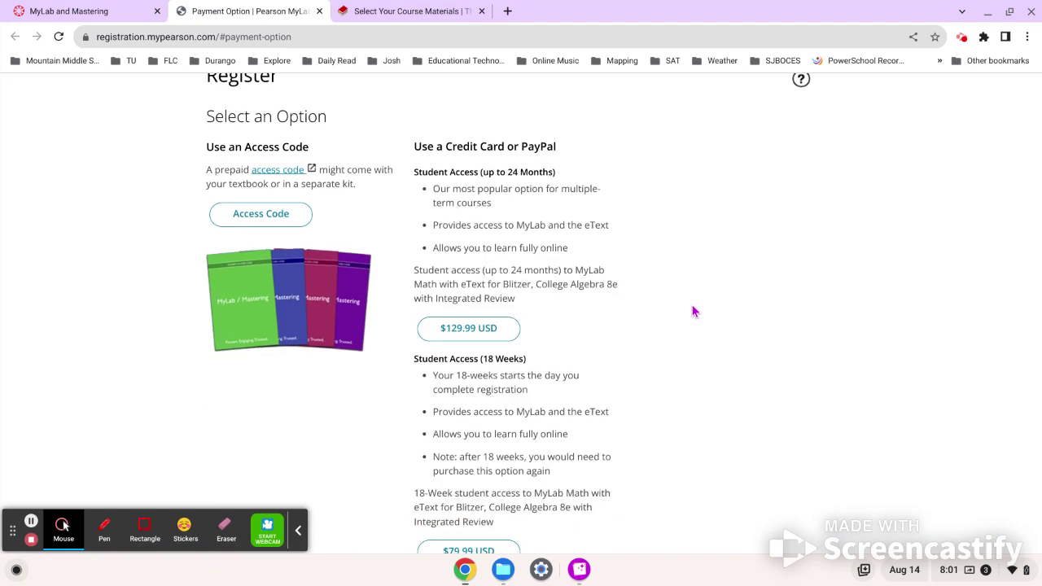
{"action": "scroll", "coordinate": [694, 312], "scroll_direction": "down", "scroll_amount": 1}
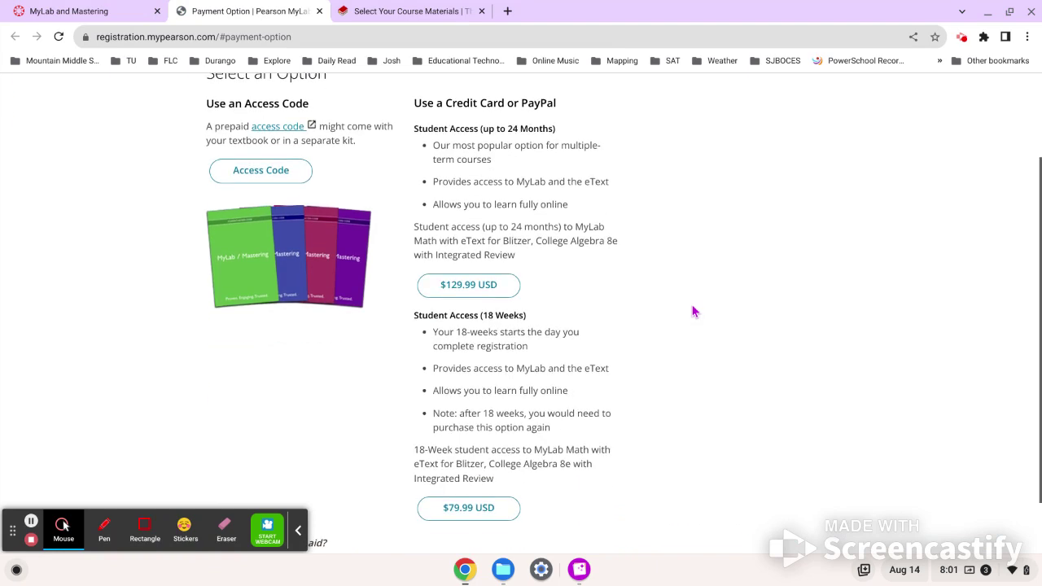
{"action": "scroll", "coordinate": [693, 312], "scroll_direction": "down", "scroll_amount": 1}
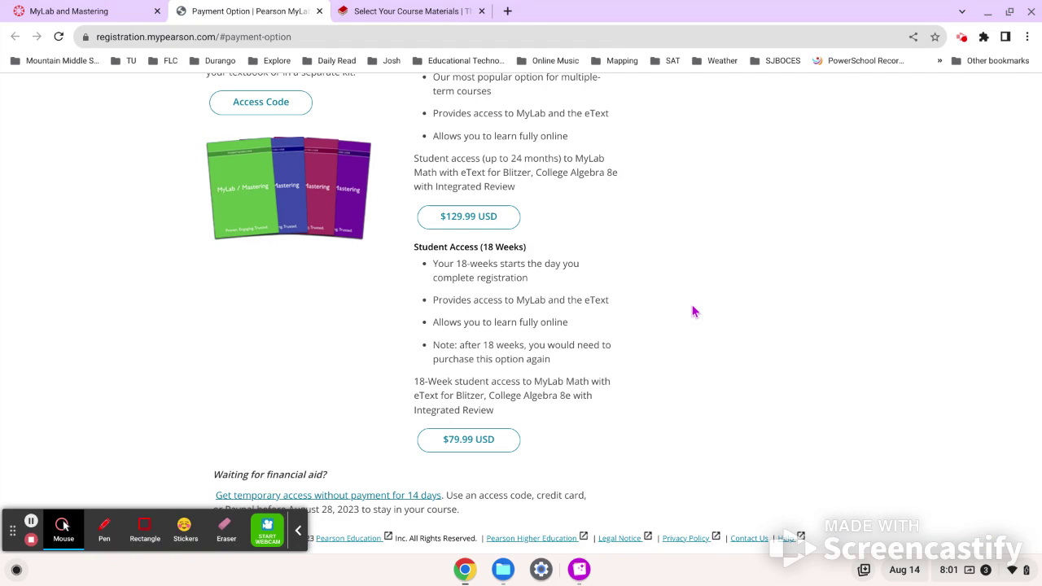
{"action": "left_click", "coordinate": [297, 537]}
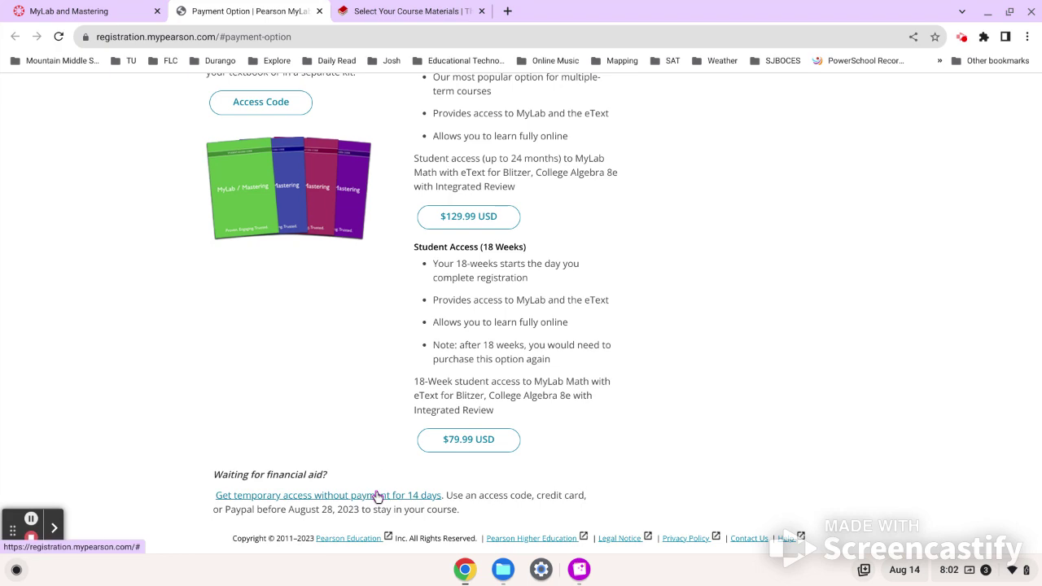
{"action": "scroll", "coordinate": [368, 381], "scroll_direction": "up", "scroll_amount": 2}
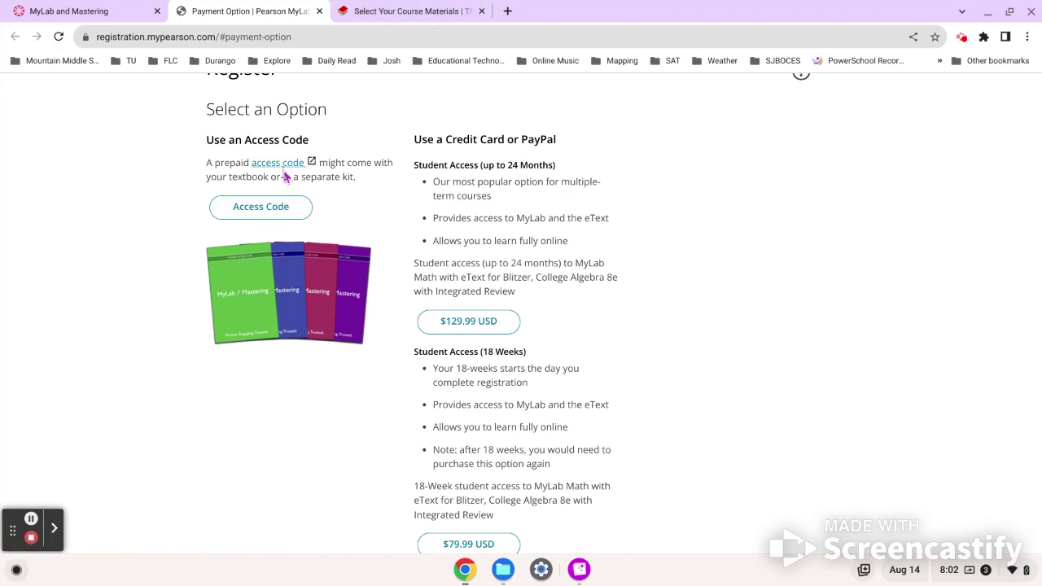
{"action": "left_click", "coordinate": [389, 9]}
{"action": "left_click", "coordinate": [296, 13]}
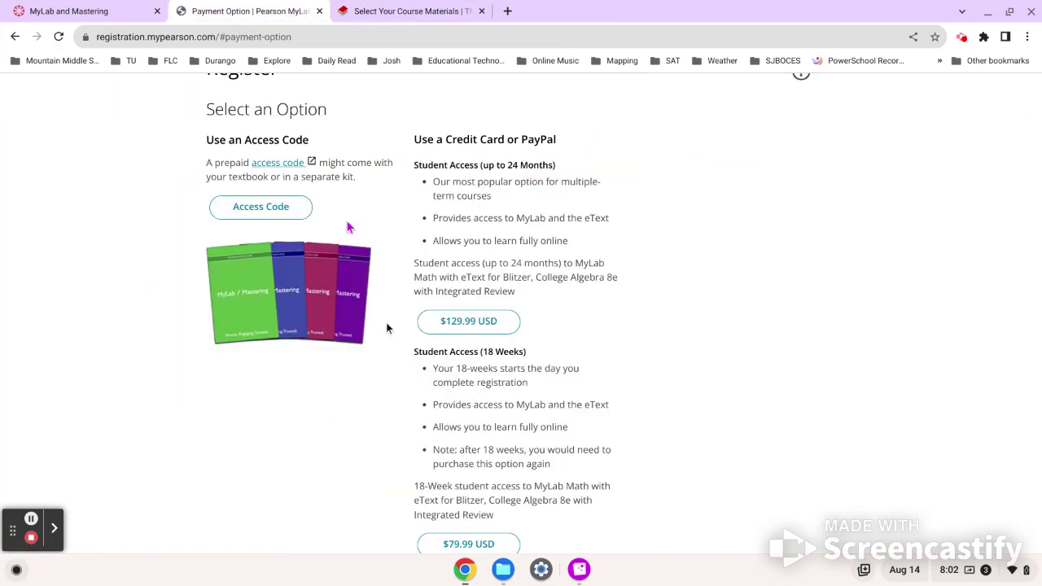
{"action": "scroll", "coordinate": [415, 383], "scroll_direction": "down", "scroll_amount": 1}
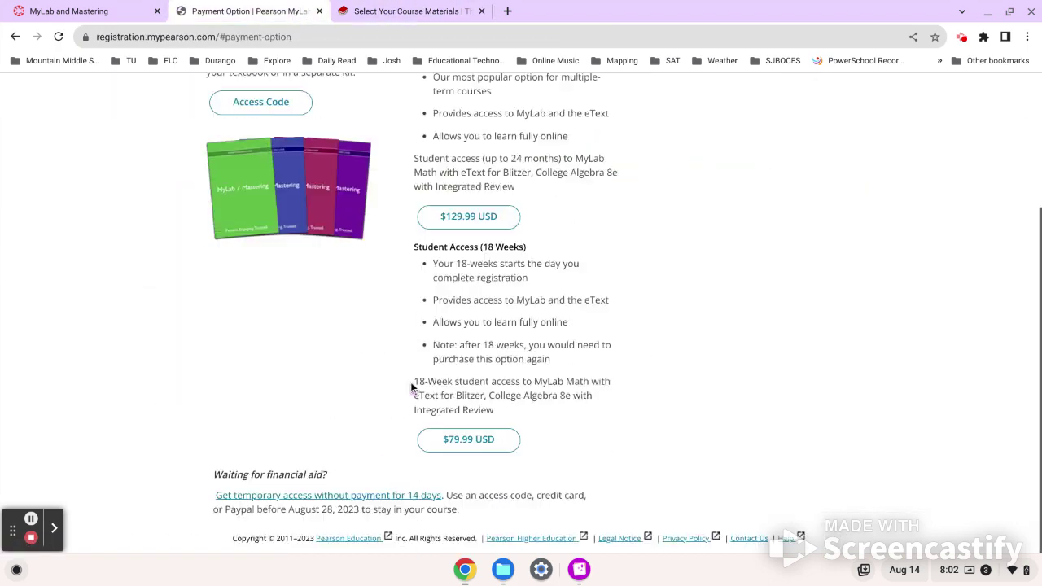
Get 14-day temporary access without payment to the MTH140 course and review the registration confirmation
{"action": "left_click", "coordinate": [348, 498]}
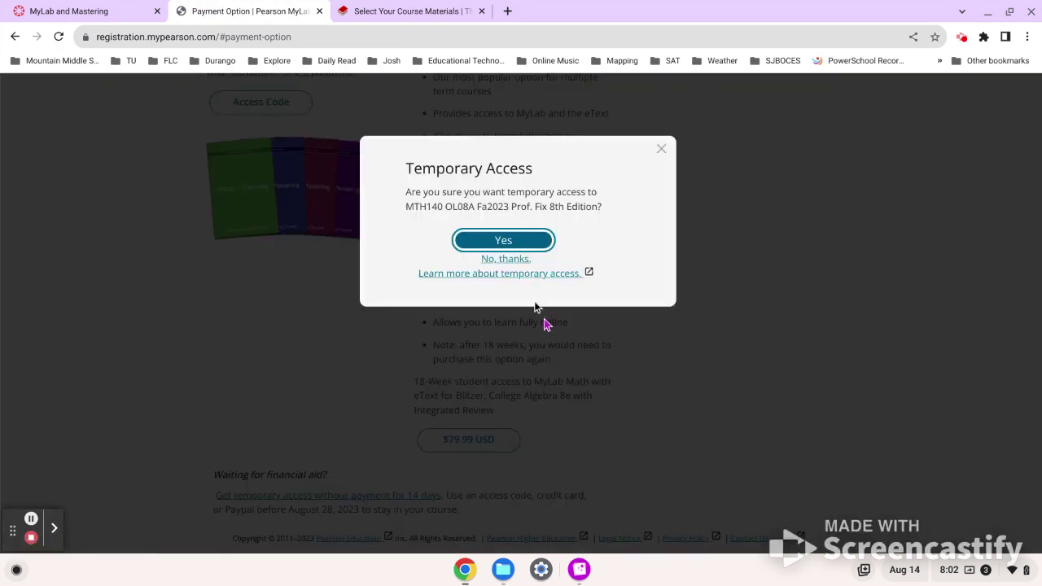
{"action": "left_click", "coordinate": [504, 241]}
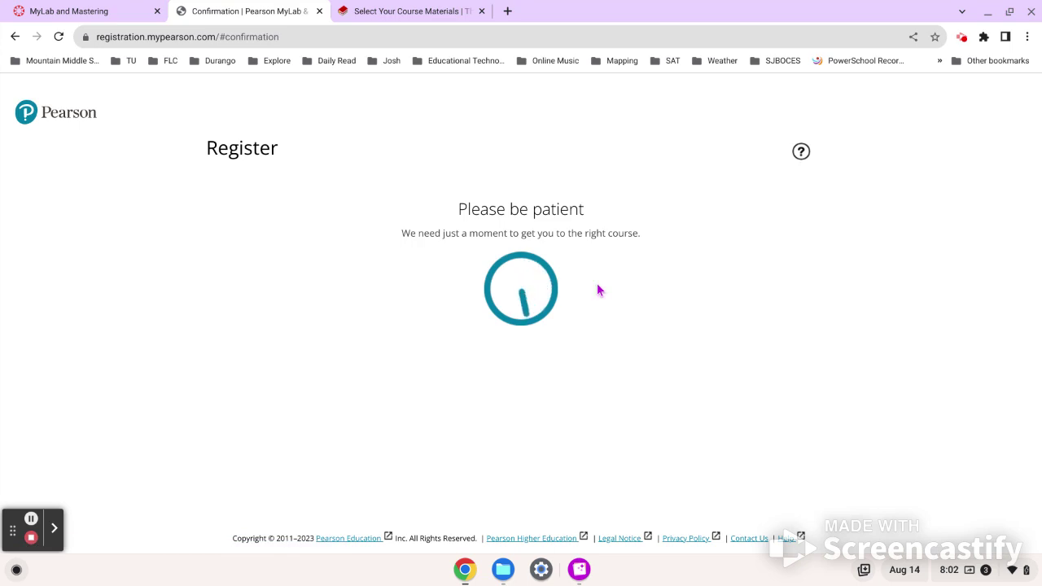
{"action": "scroll", "coordinate": [597, 290], "scroll_direction": "down", "scroll_amount": 1}
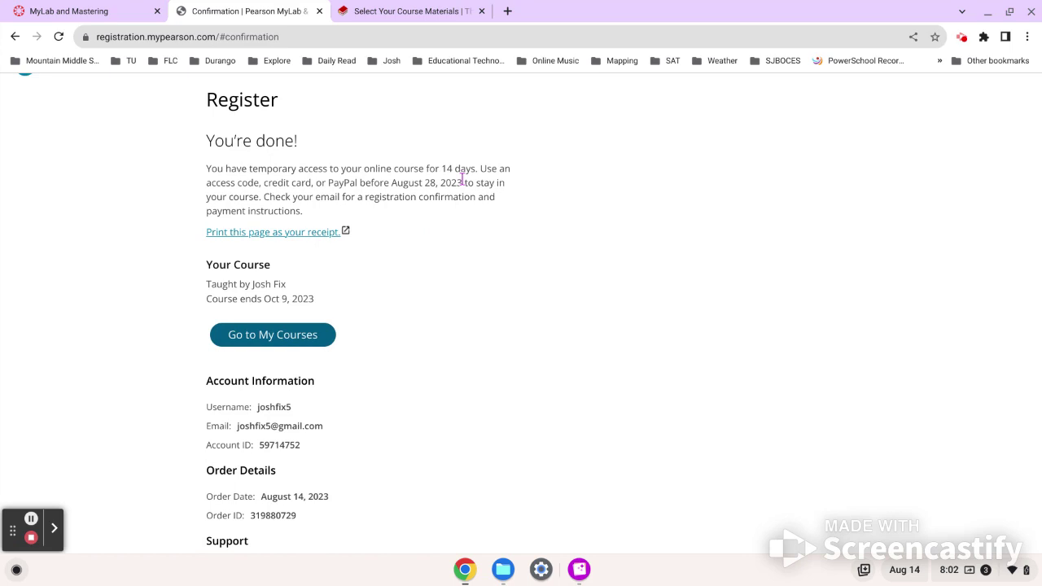
Revisit the bookstore listing, then go from the registration confirmation to the MTH140 course in MyLab Math and view its homework assignments
{"action": "left_click", "coordinate": [411, 11]}
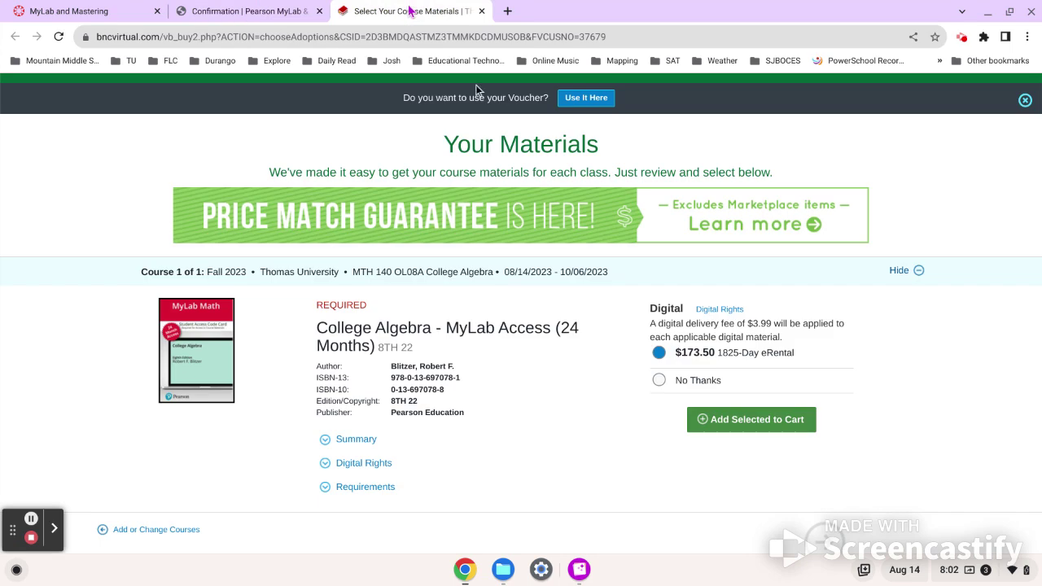
{"action": "left_click", "coordinate": [236, 10]}
{"action": "scroll", "coordinate": [502, 352], "scroll_direction": "down", "scroll_amount": 1}
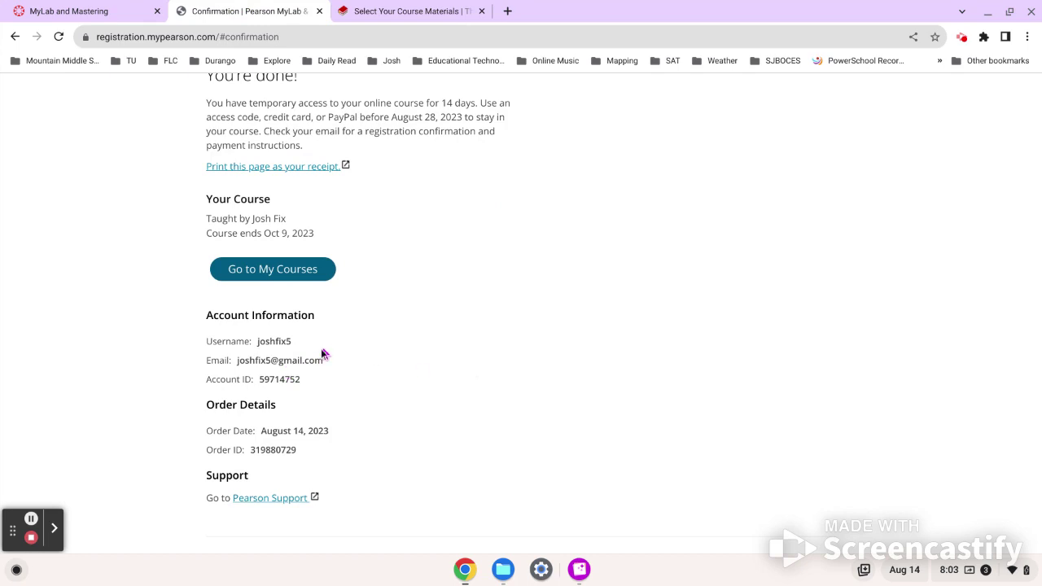
{"action": "left_click", "coordinate": [289, 277]}
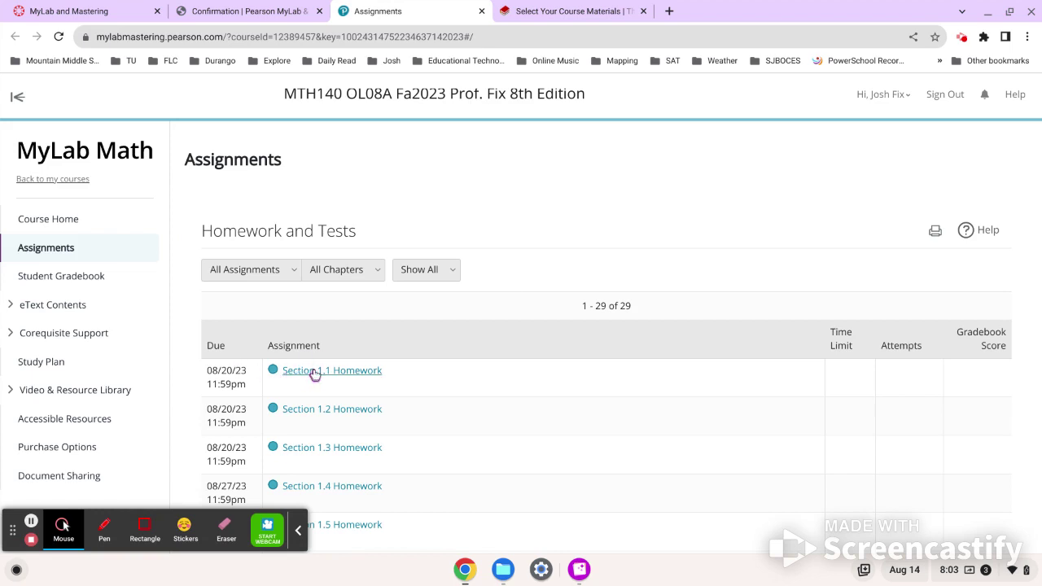
{"action": "left_click", "coordinate": [299, 535]}
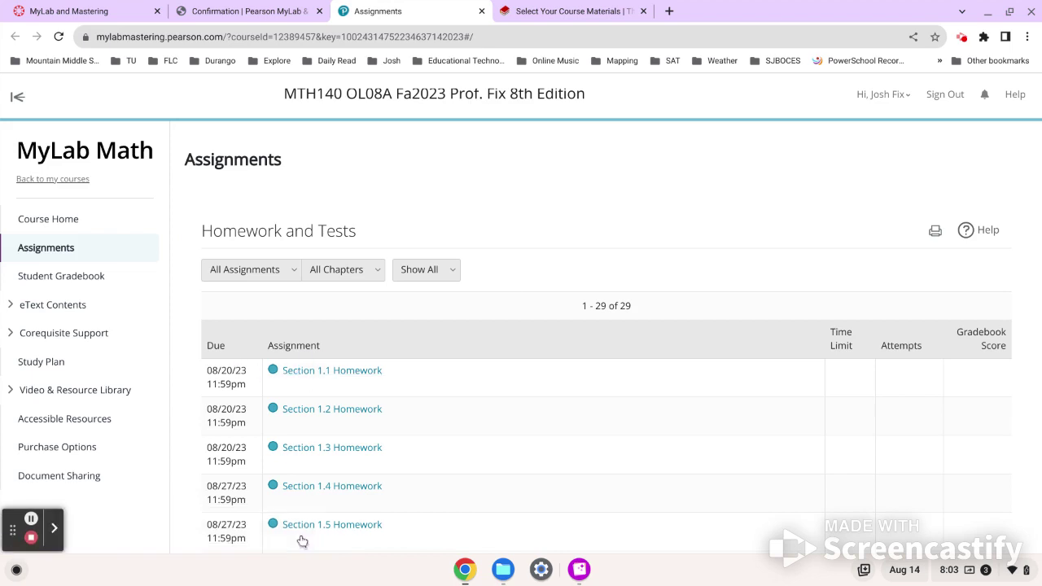
{"action": "scroll", "coordinate": [408, 442], "scroll_direction": "down", "scroll_amount": 1}
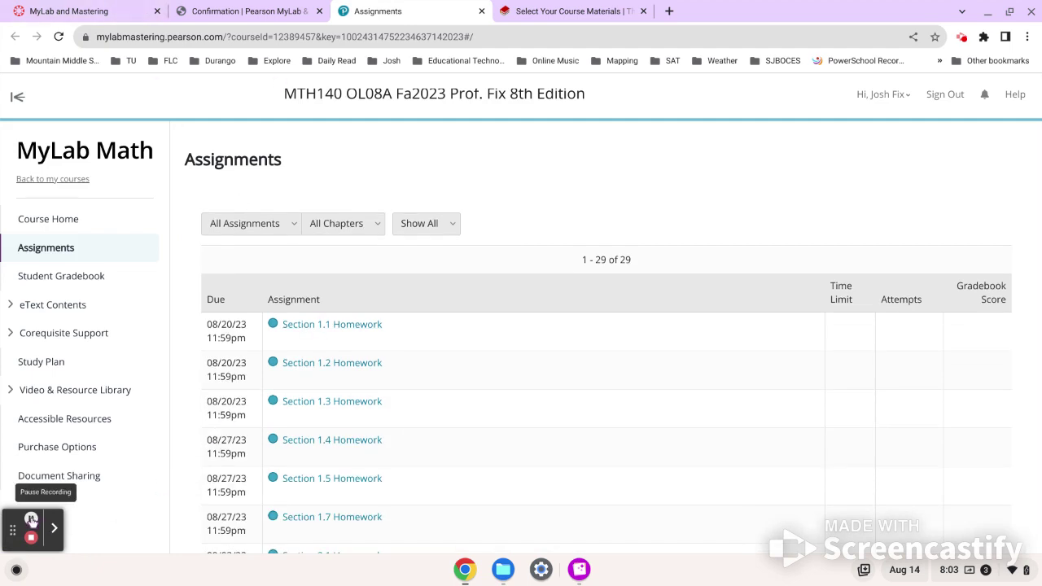
{"action": "left_click", "coordinate": [30, 520]}
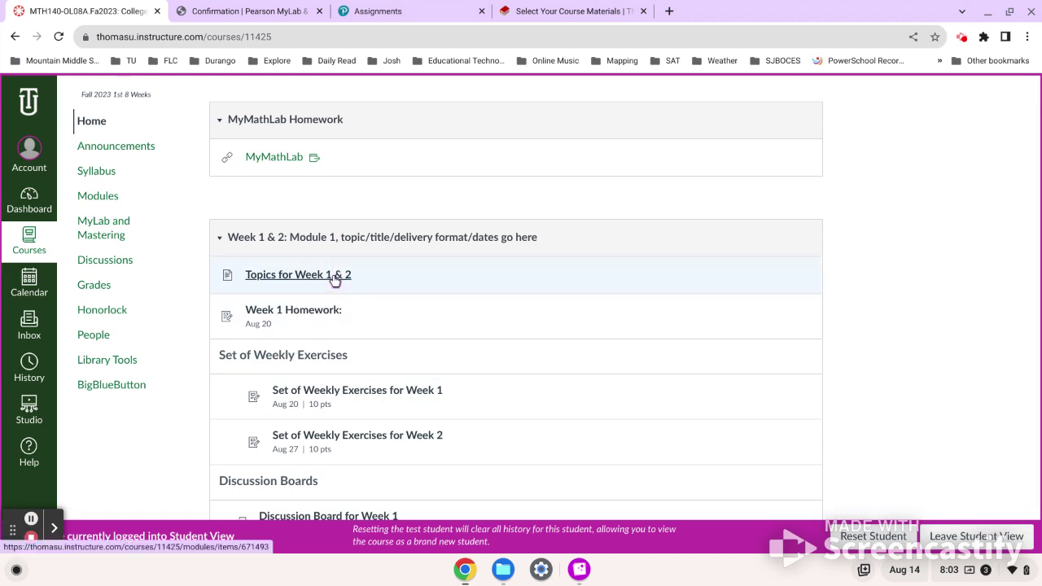
Open the Topics for Week 1 & 2 page in the Canvas course and read its weekly sections and content sequence
{"action": "left_click", "coordinate": [337, 278]}
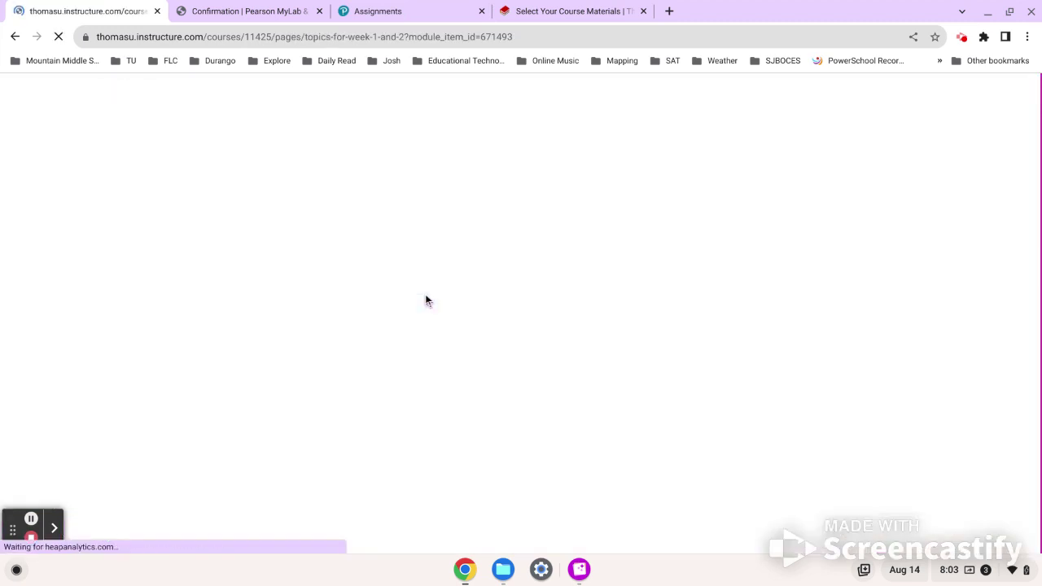
{"action": "scroll", "coordinate": [473, 291], "scroll_direction": "down", "scroll_amount": 2}
{"action": "scroll", "coordinate": [474, 295], "scroll_direction": "down", "scroll_amount": 3}
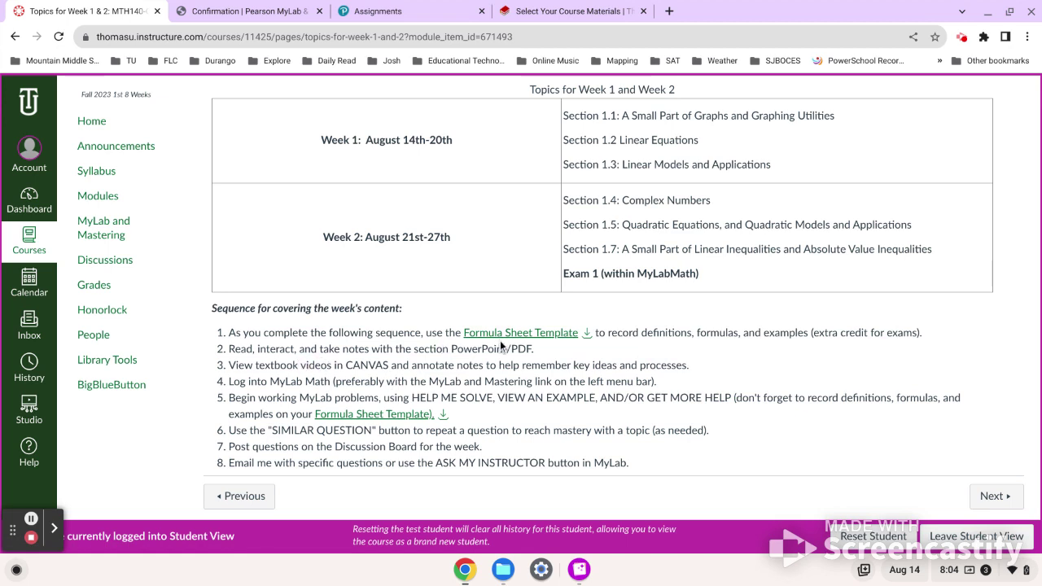
Preview the Formula Sheet Template, close it and review the sequence for covering the week's content
{"action": "left_click", "coordinate": [510, 336]}
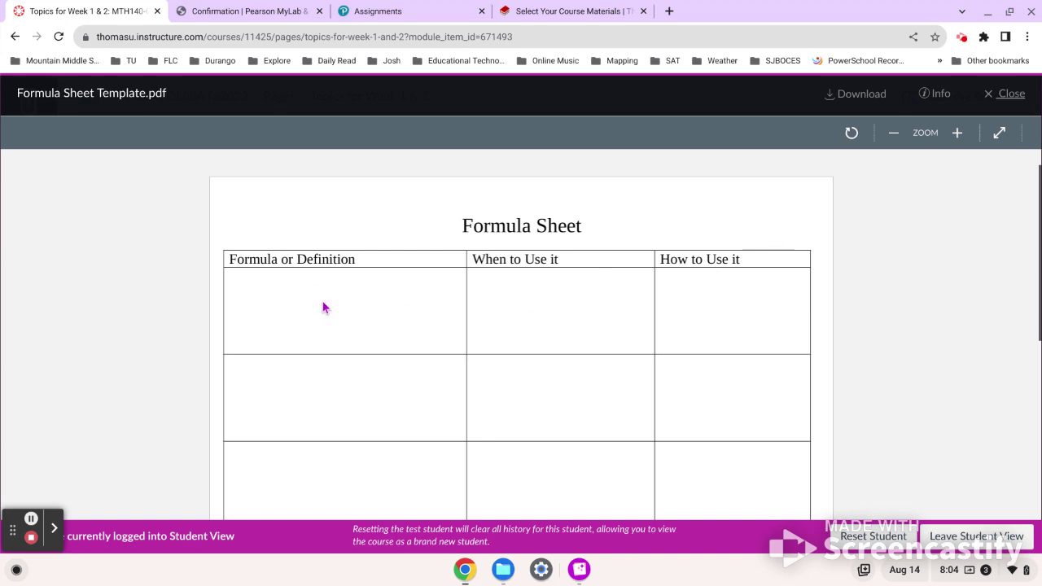
{"action": "left_click", "coordinate": [1011, 95]}
{"action": "scroll", "coordinate": [599, 380], "scroll_direction": "down", "scroll_amount": 1}
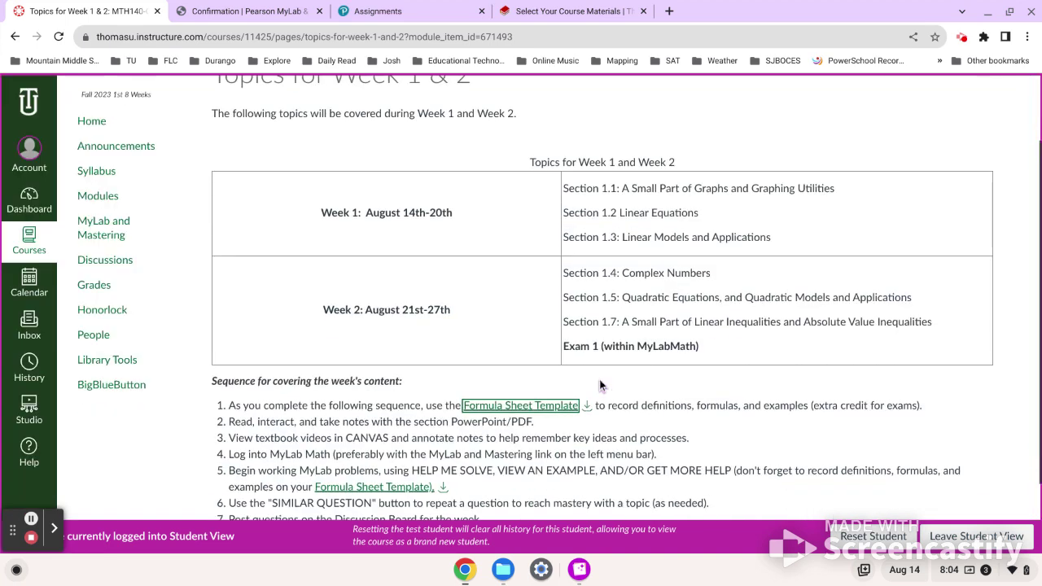
{"action": "scroll", "coordinate": [599, 384], "scroll_direction": "down", "scroll_amount": 1}
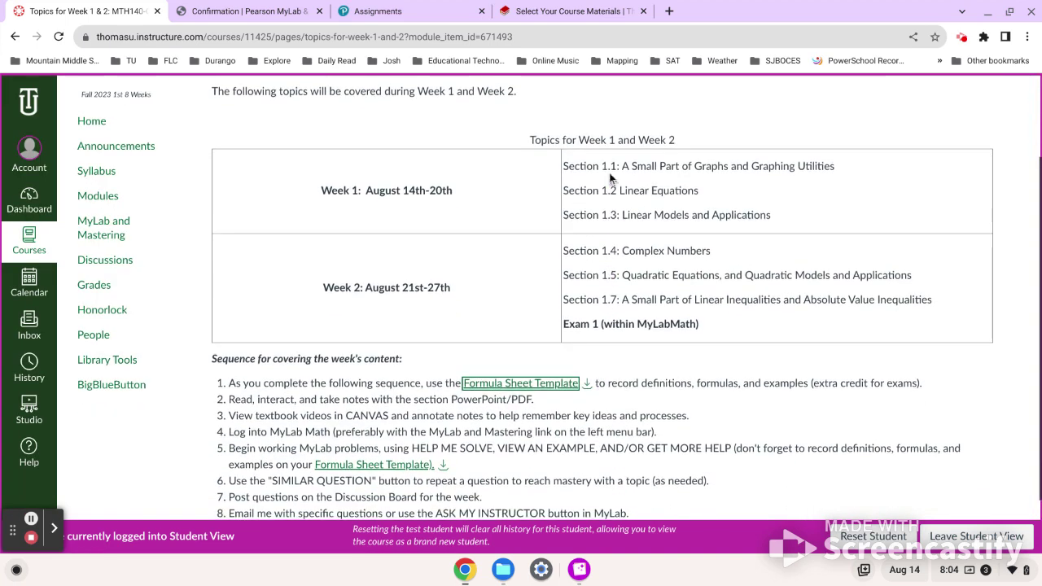
{"action": "scroll", "coordinate": [485, 339], "scroll_direction": "down", "scroll_amount": 1}
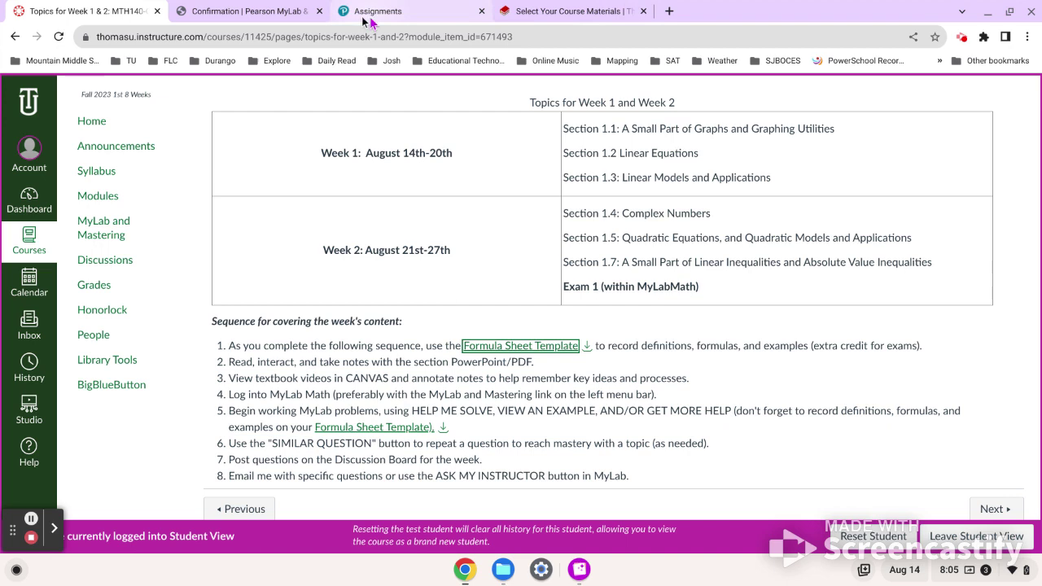
Return to the MyLab Math assignments and open Section 1.1 Homework to see its details and questions
{"action": "left_click", "coordinate": [301, 18]}
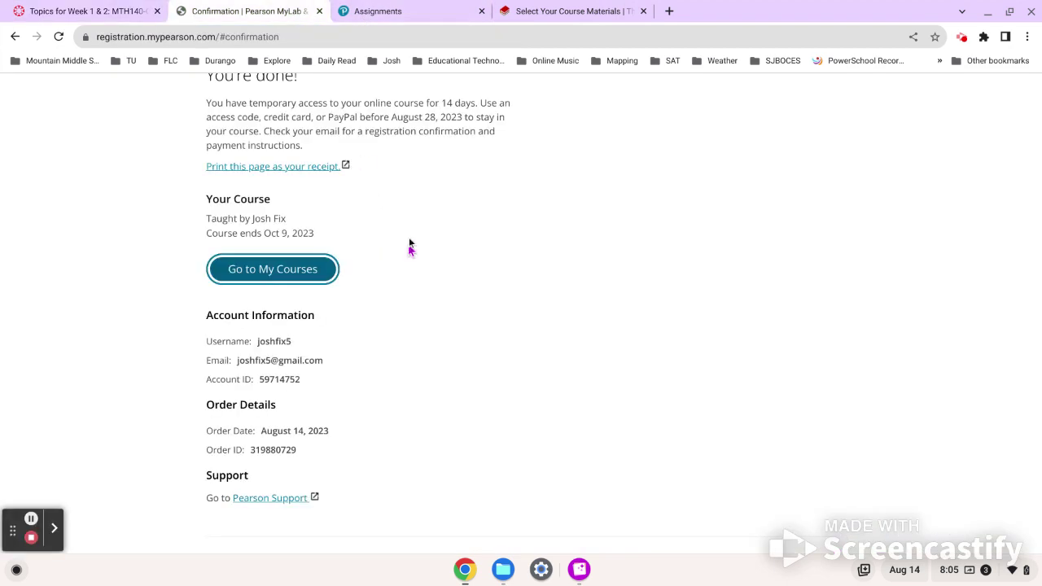
{"action": "left_click", "coordinate": [398, 10]}
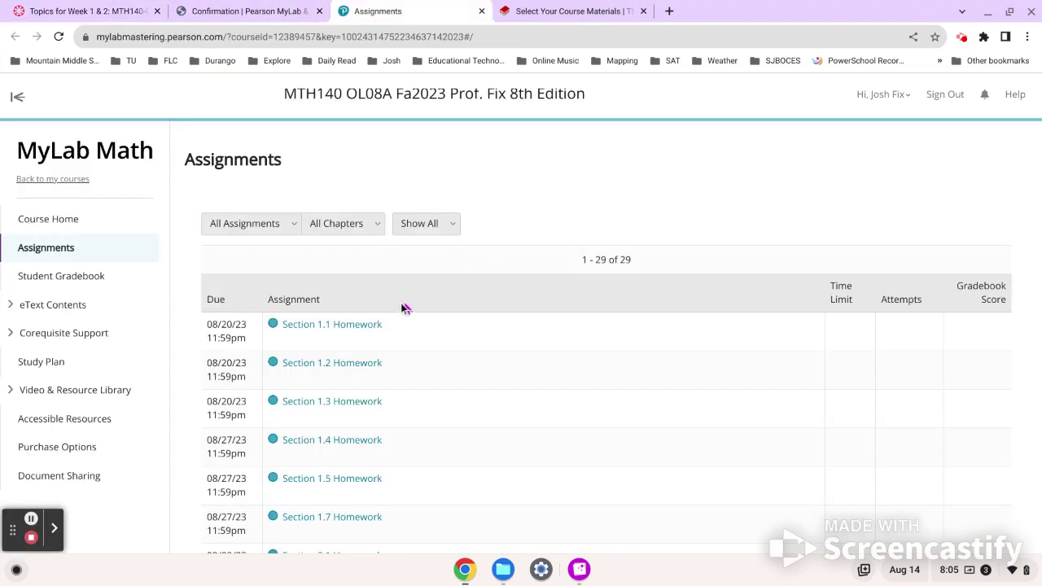
{"action": "left_click", "coordinate": [341, 327]}
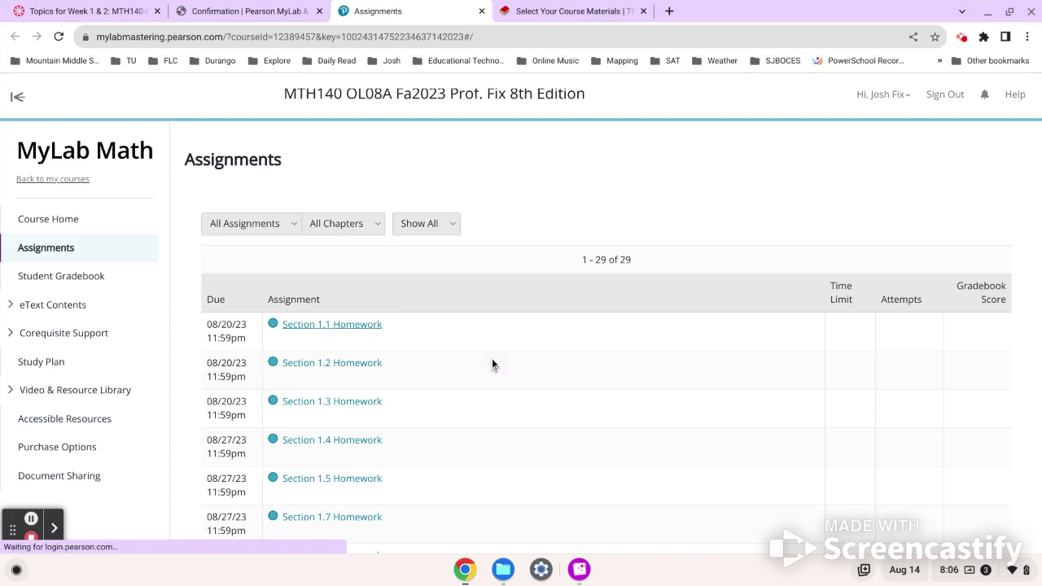
{"action": "scroll", "coordinate": [492, 363], "scroll_direction": "down", "scroll_amount": 1}
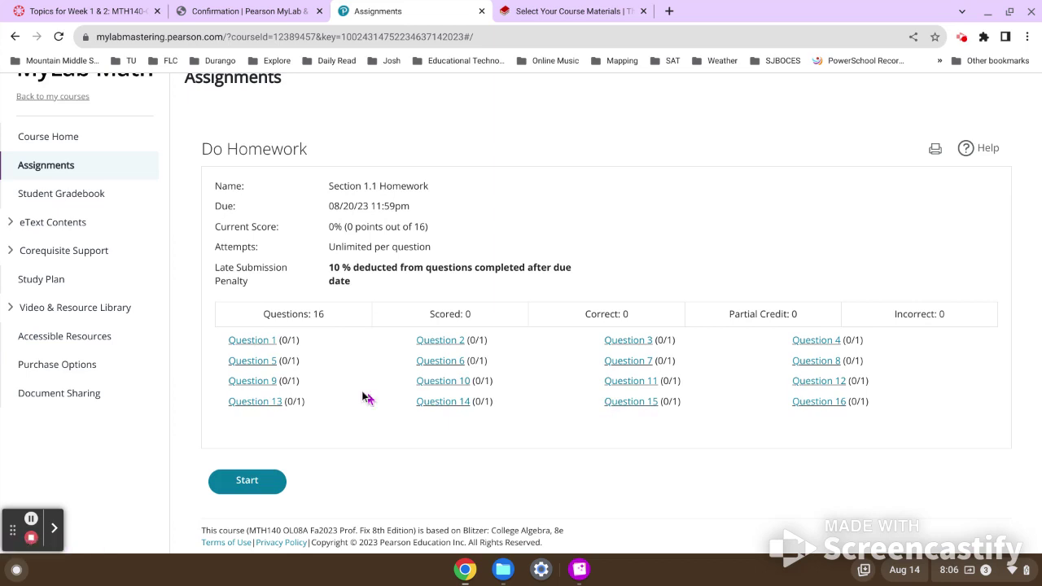
Open Question 1 of the Section 1.1 Homework and maximize its window
{"action": "left_click", "coordinate": [247, 340]}
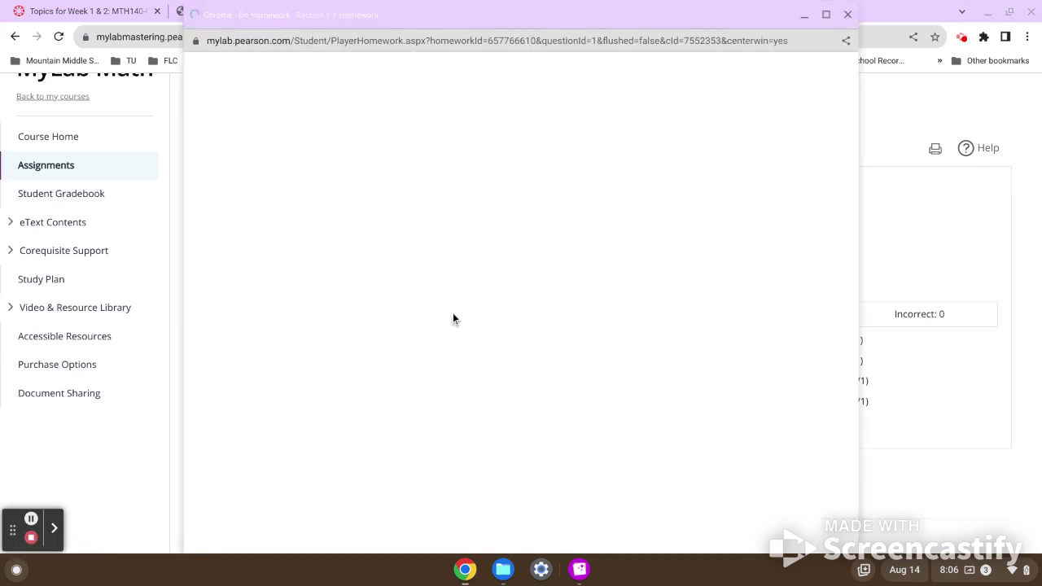
{"action": "left_click", "coordinate": [826, 14]}
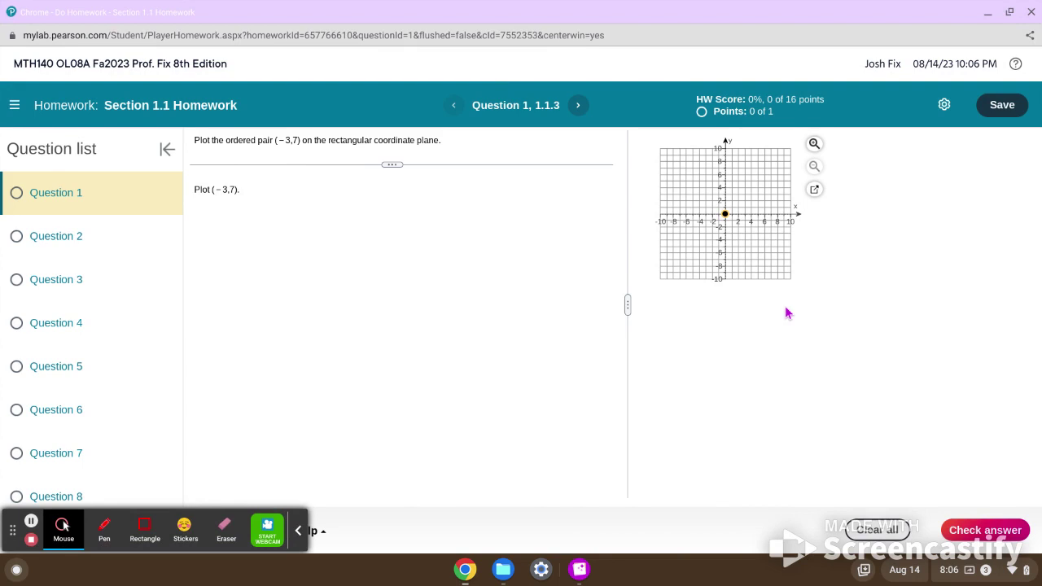
{"action": "left_click", "coordinate": [301, 533]}
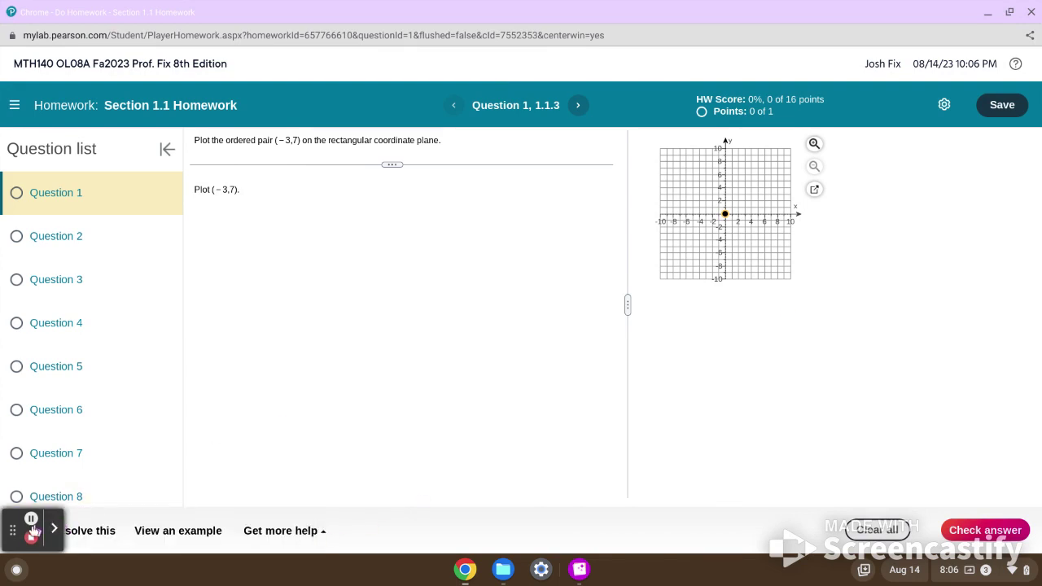
{"action": "left_click_drag", "start_coordinate": [24, 537], "coordinate": [127, 432]}
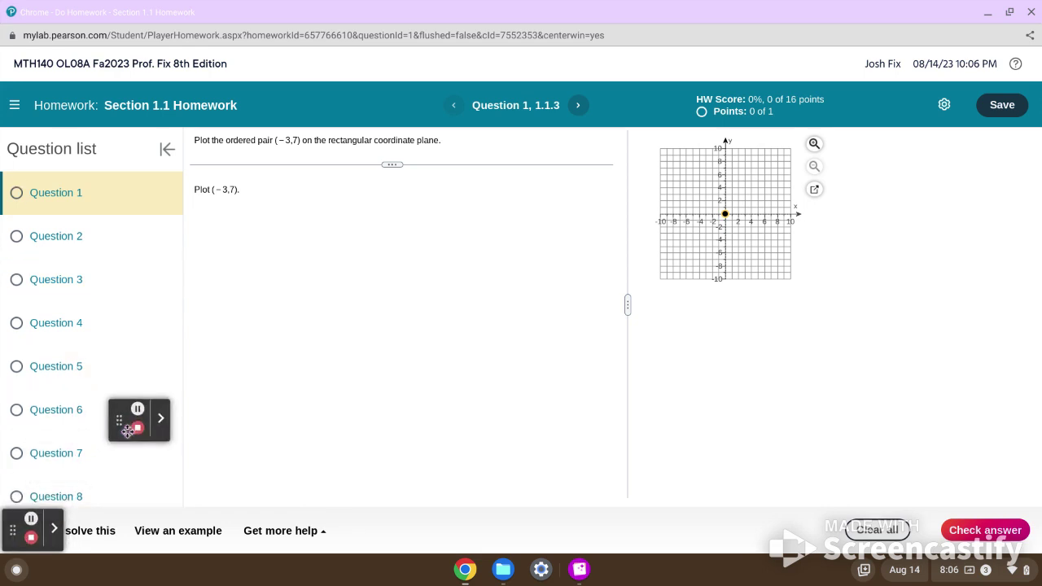
{"action": "left_click", "coordinate": [67, 392]}
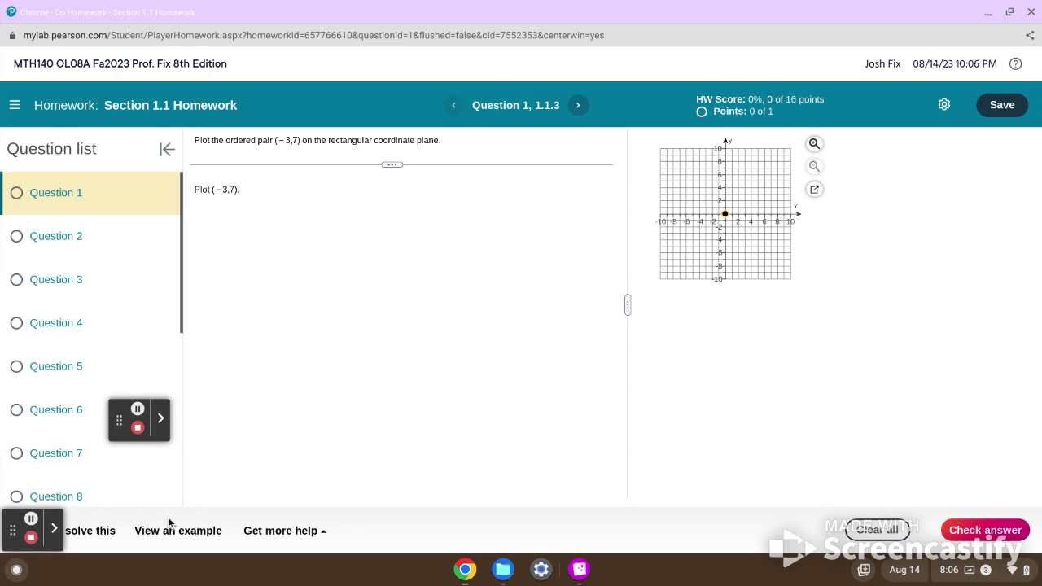
Start Help me solve this for Question 1, submit "right" for the 3-unit move from the origin, and dismiss the feedback
{"action": "left_click", "coordinate": [109, 532]}
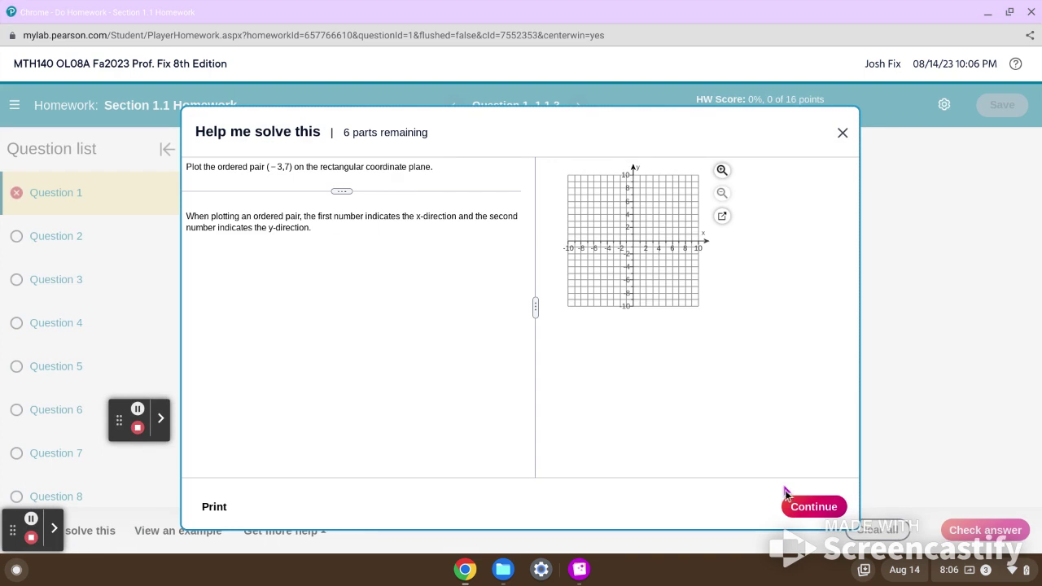
{"action": "left_click", "coordinate": [799, 507]}
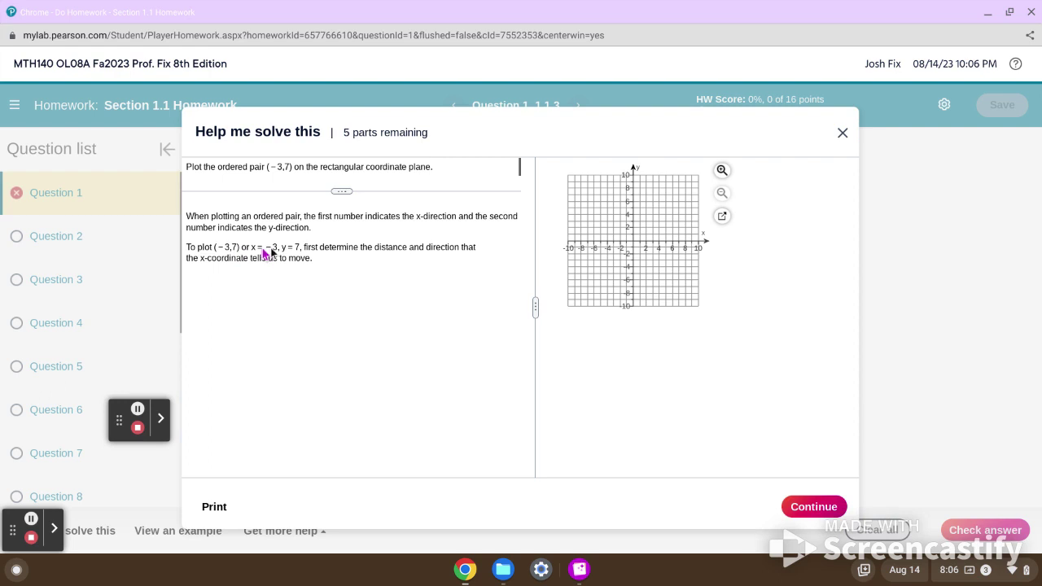
{"action": "left_click", "coordinate": [814, 508]}
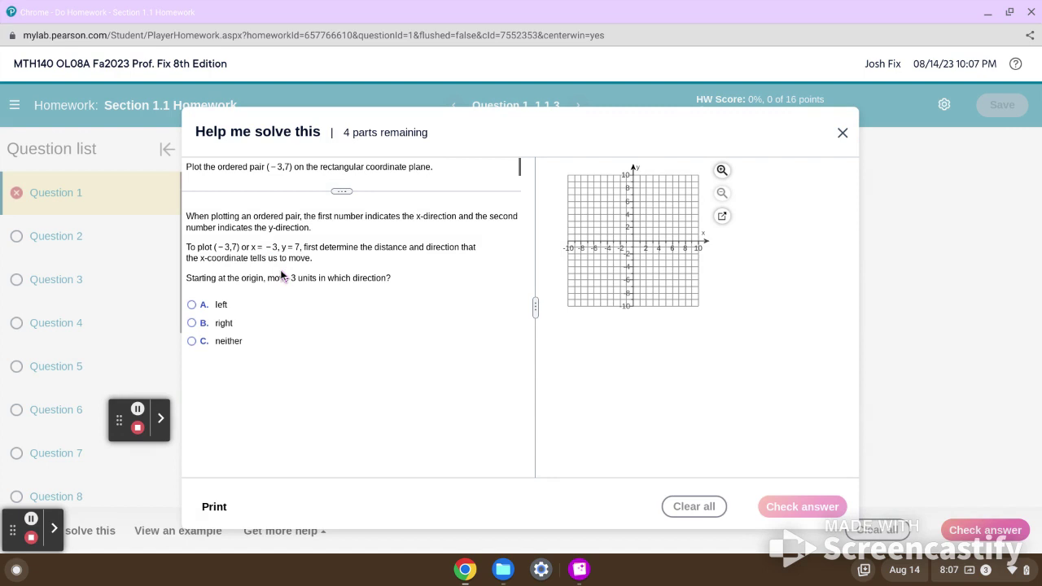
{"action": "left_click", "coordinate": [193, 324]}
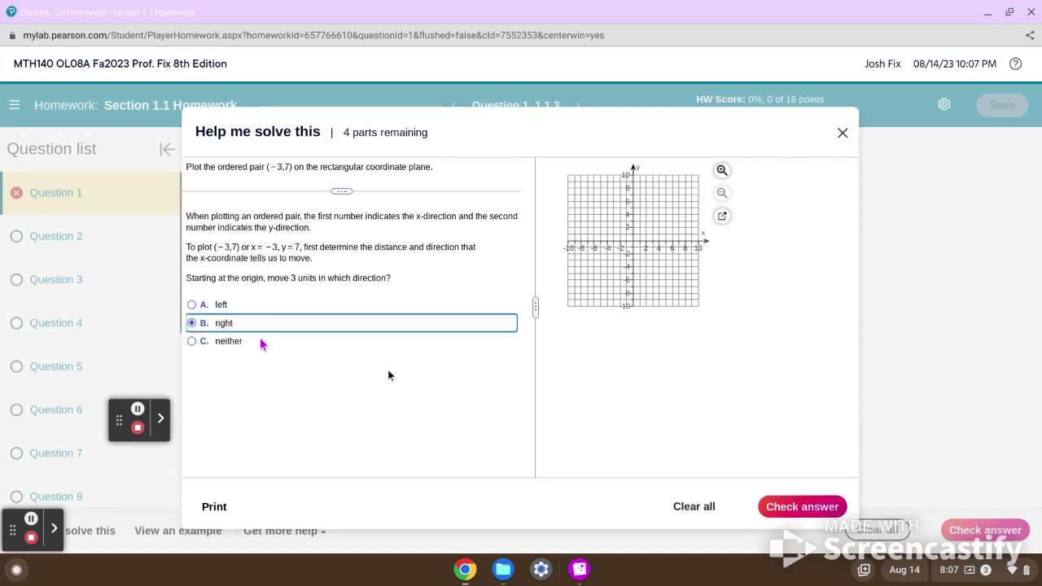
{"action": "left_click", "coordinate": [822, 514]}
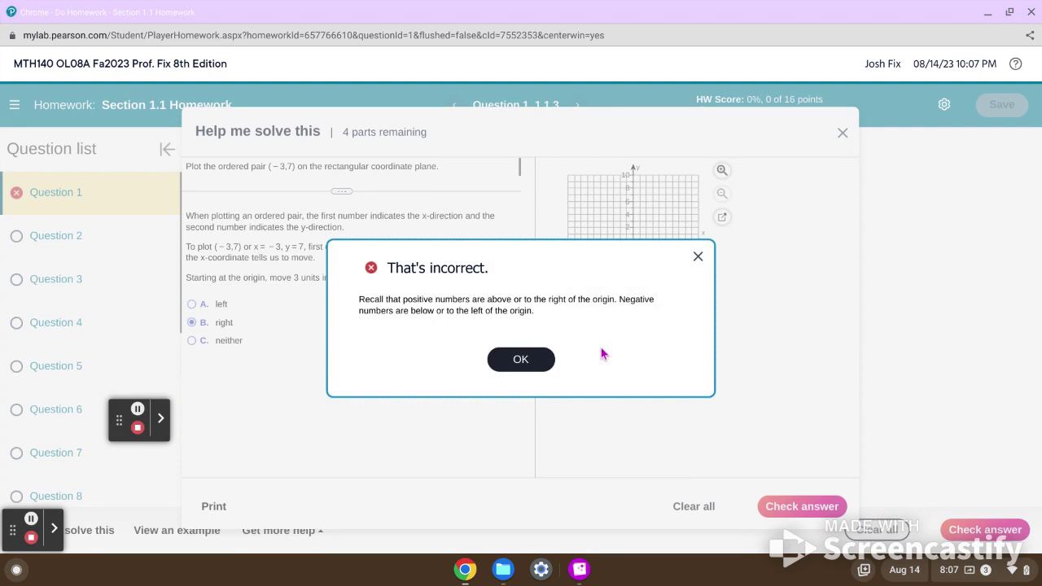
{"action": "left_click", "coordinate": [535, 366]}
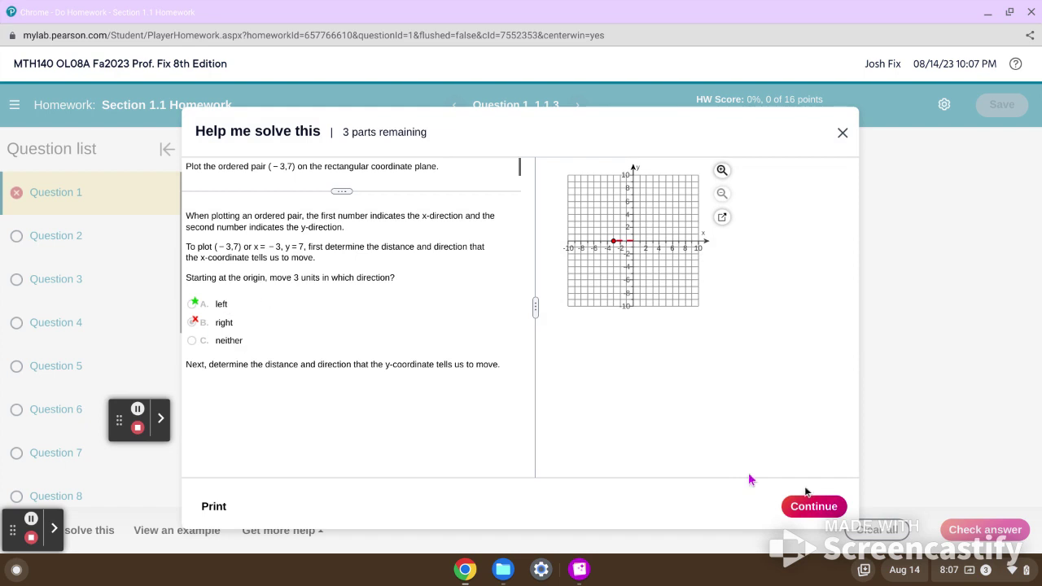
Answer "up" for the 7-unit move, go through the remaining guided parts, and close the guided solution
{"action": "left_click", "coordinate": [832, 504]}
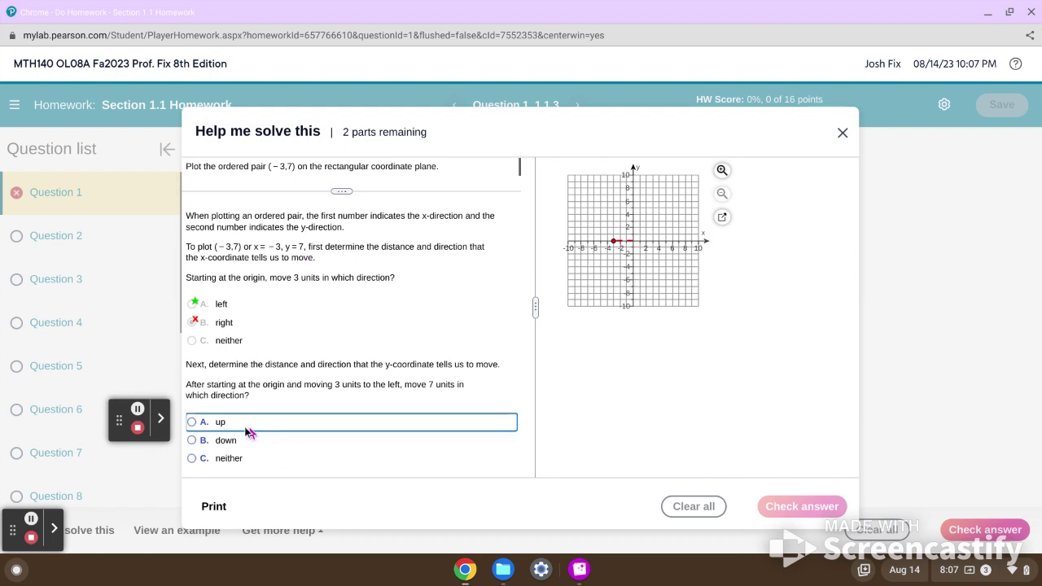
{"action": "left_click", "coordinate": [196, 424]}
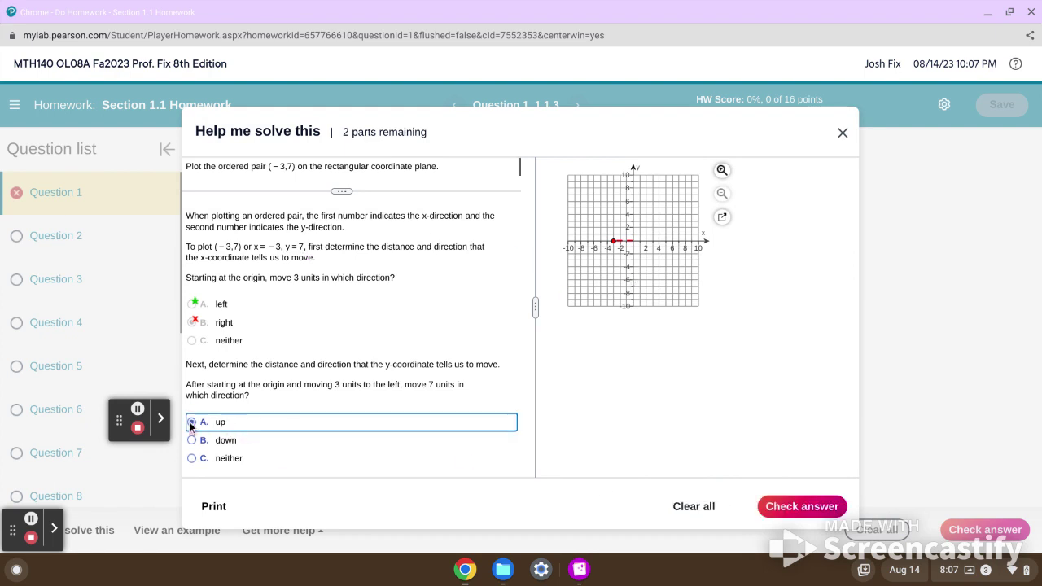
{"action": "left_click", "coordinate": [780, 511]}
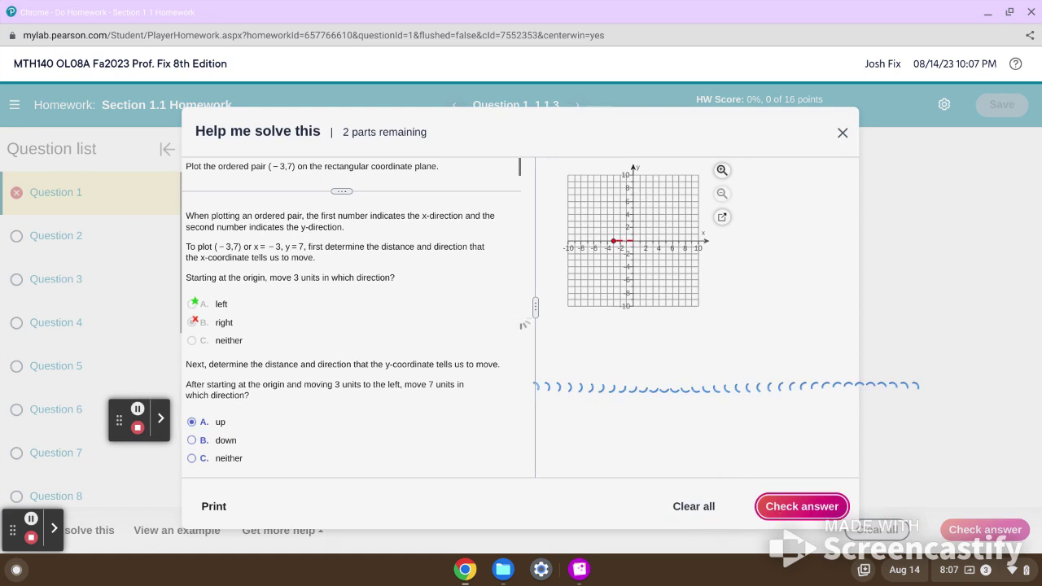
{"action": "left_click", "coordinate": [526, 348]}
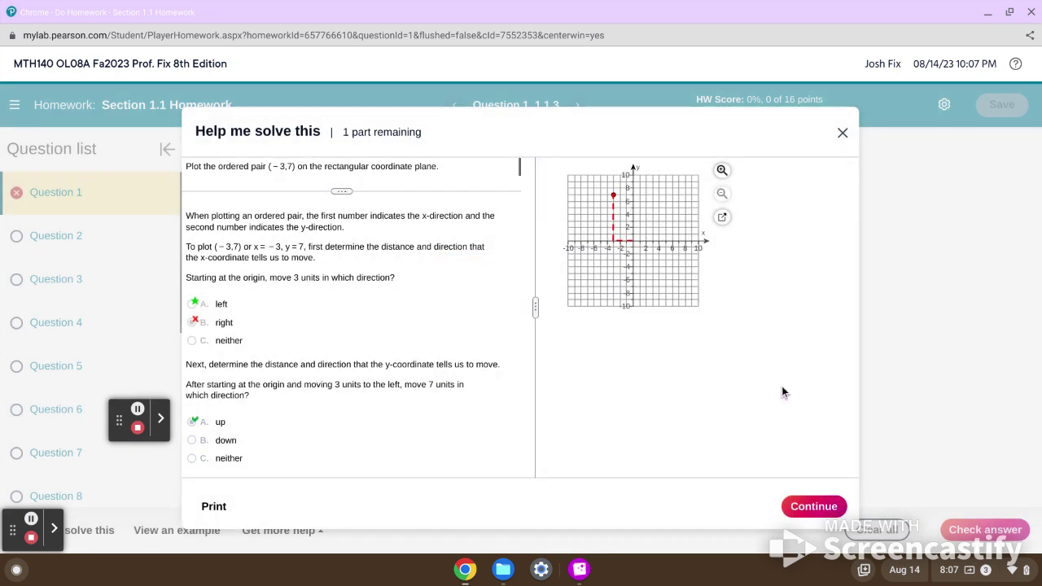
{"action": "left_click", "coordinate": [817, 508]}
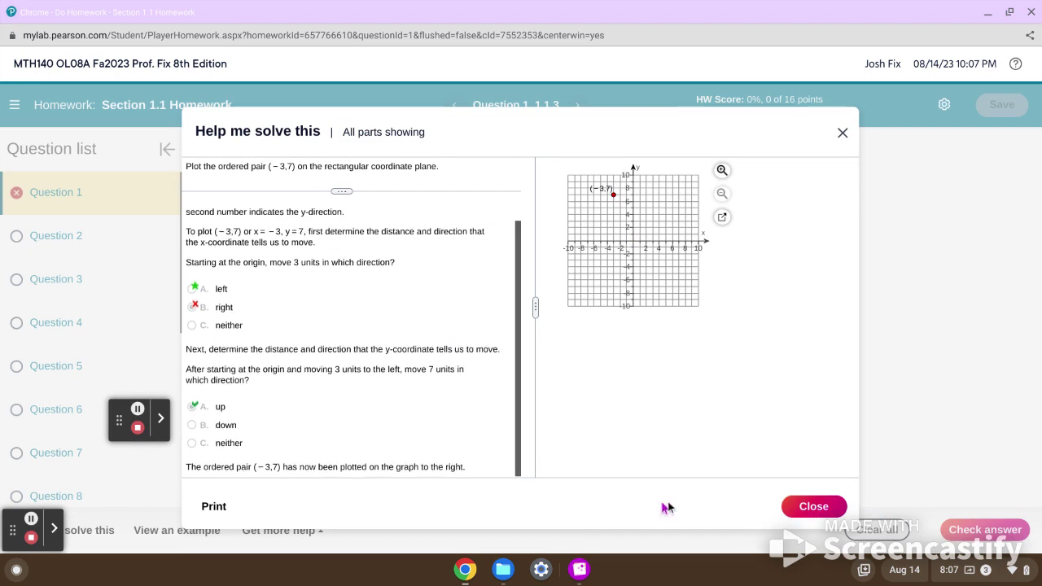
{"action": "left_click", "coordinate": [801, 506]}
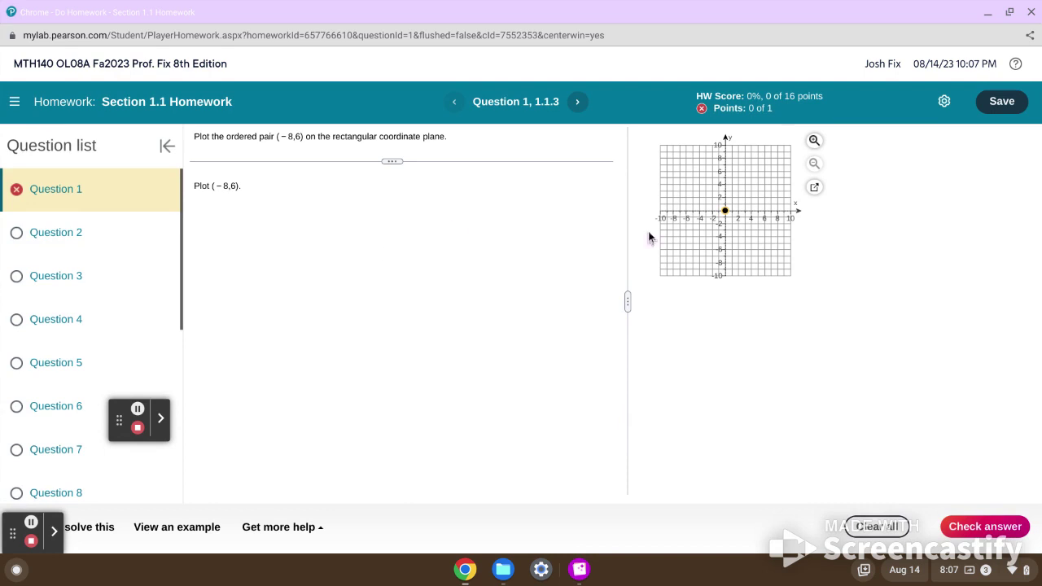
Plot the point (-8, 6) on the graph, check the answer, and continue to Question 2
{"action": "left_click", "coordinate": [725, 211]}
{"action": "left_click_drag", "start_coordinate": [725, 211], "coordinate": [672, 171]}
{"action": "left_click", "coordinate": [672, 166]}
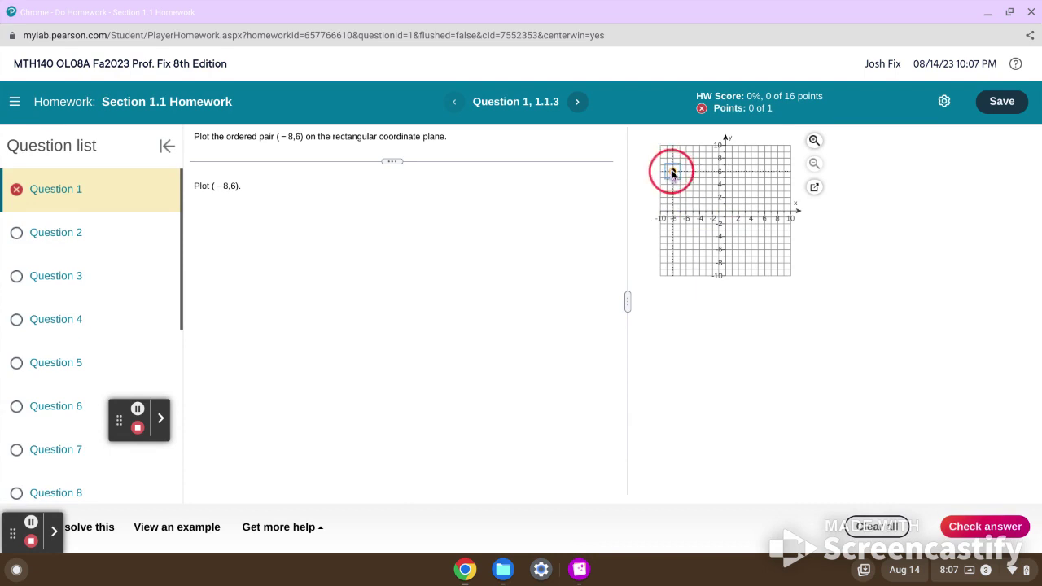
{"action": "left_click", "coordinate": [961, 521]}
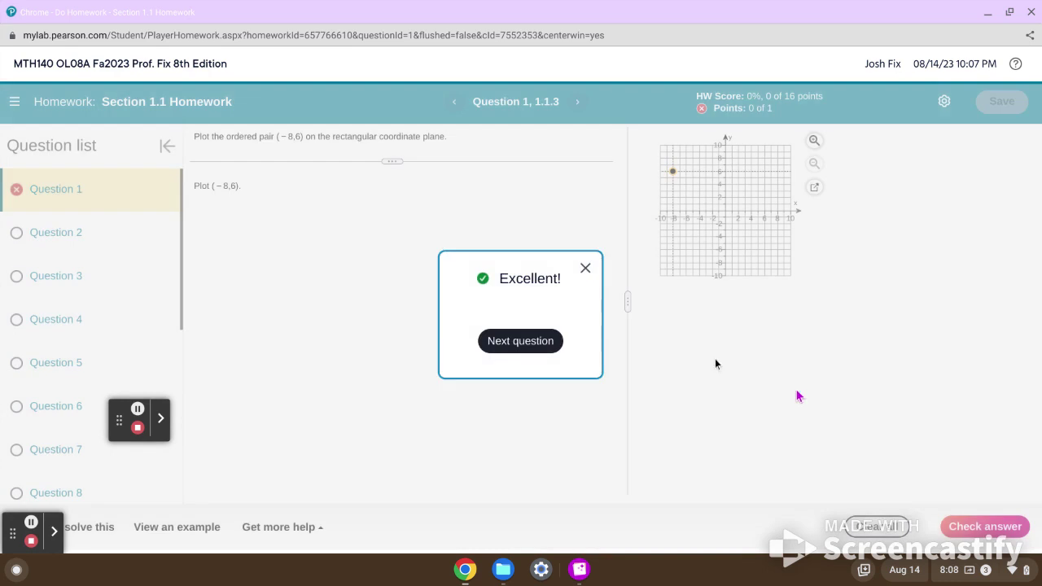
{"action": "left_click", "coordinate": [512, 340]}
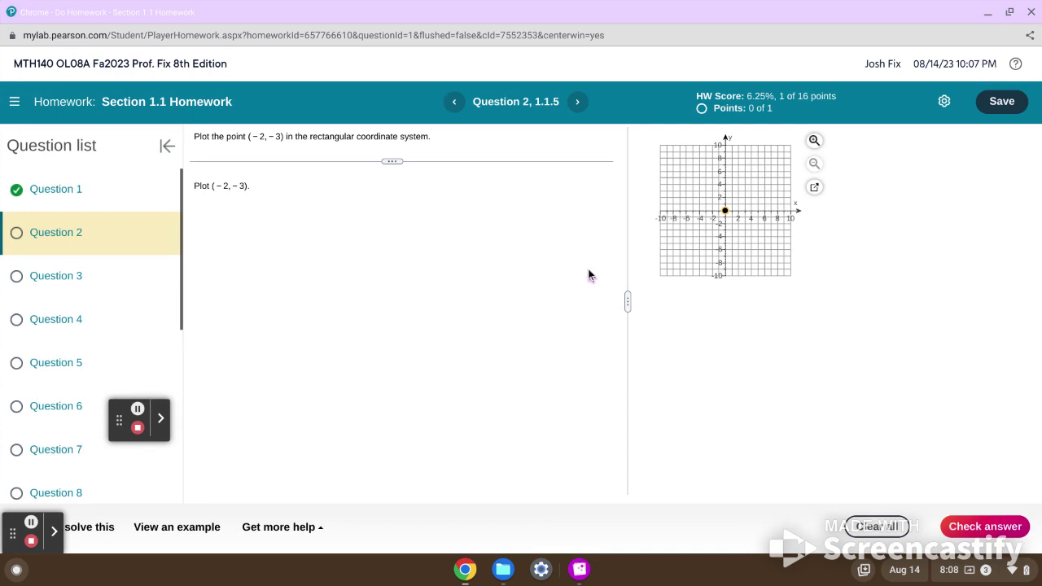
Go back to Question 1, load a similar question, and return to Question 2 without answering, saving the best score
{"action": "left_click", "coordinate": [454, 102]}
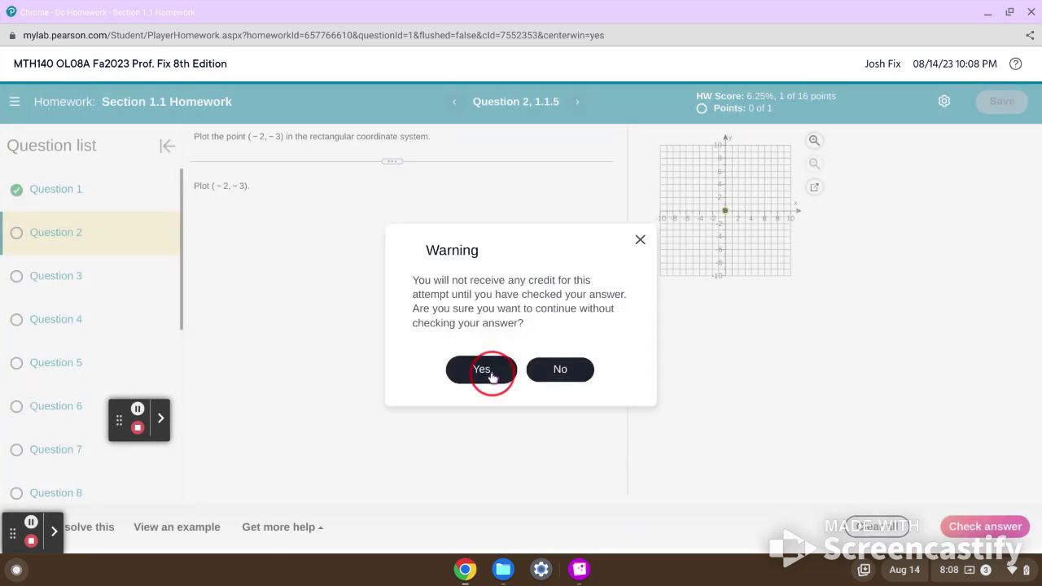
{"action": "left_click", "coordinate": [491, 372]}
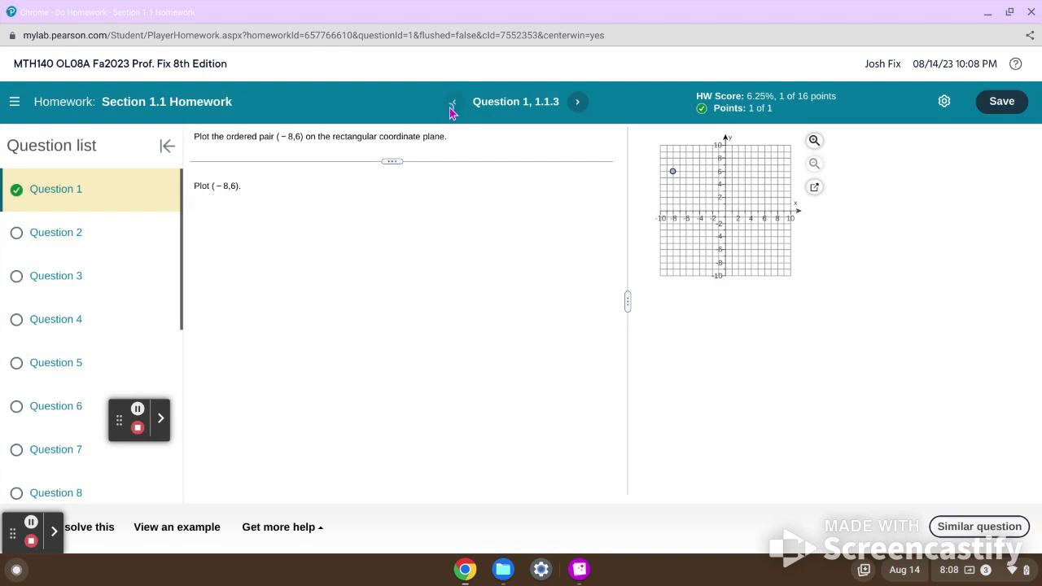
{"action": "left_click", "coordinate": [983, 527]}
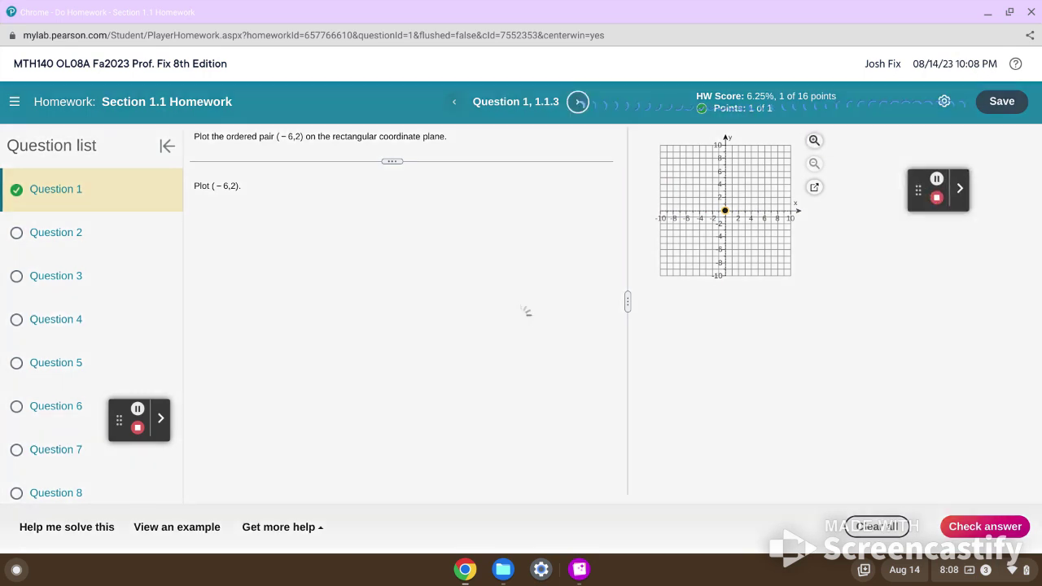
{"action": "left_click", "coordinate": [578, 103]}
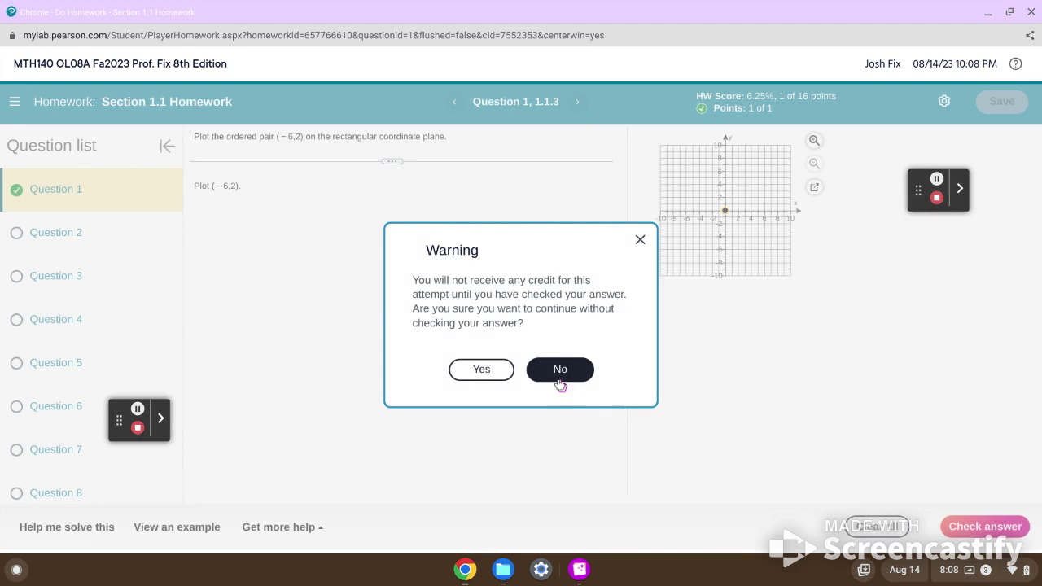
{"action": "left_click", "coordinate": [480, 372]}
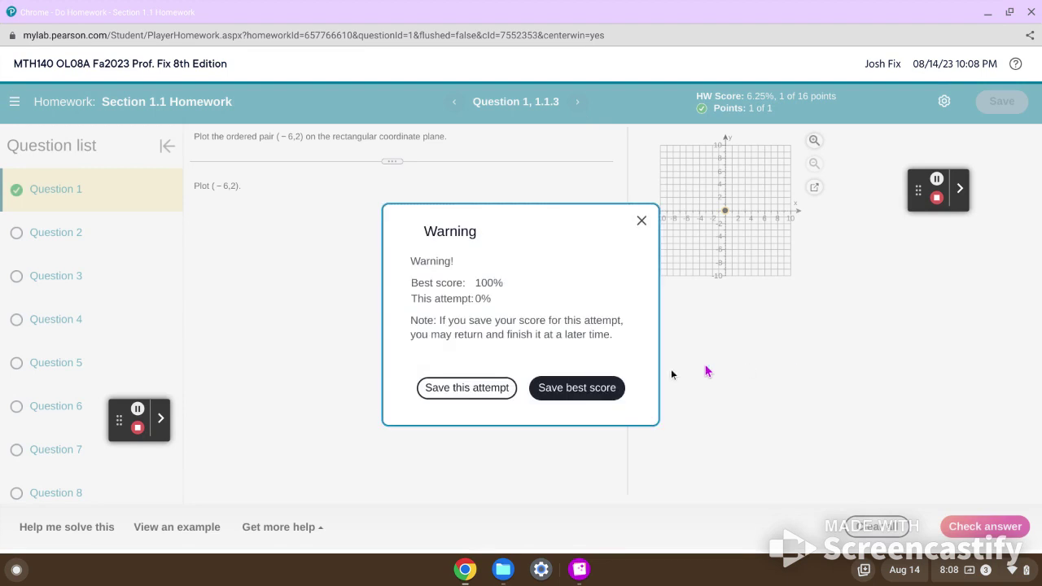
{"action": "left_click", "coordinate": [588, 390]}
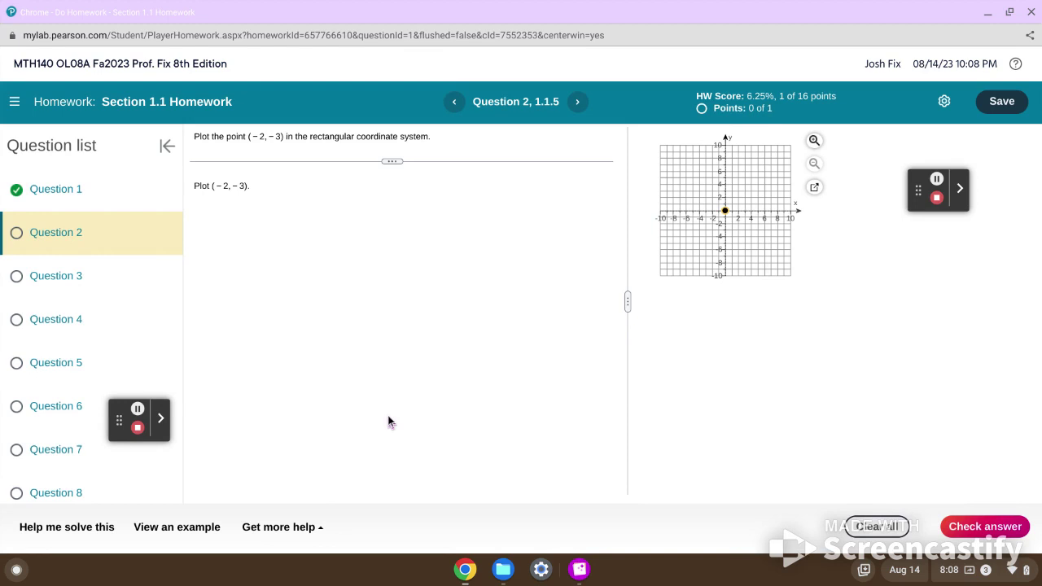
View the worked example for Question 2, go through its remaining parts, and close it
{"action": "left_click", "coordinate": [202, 528]}
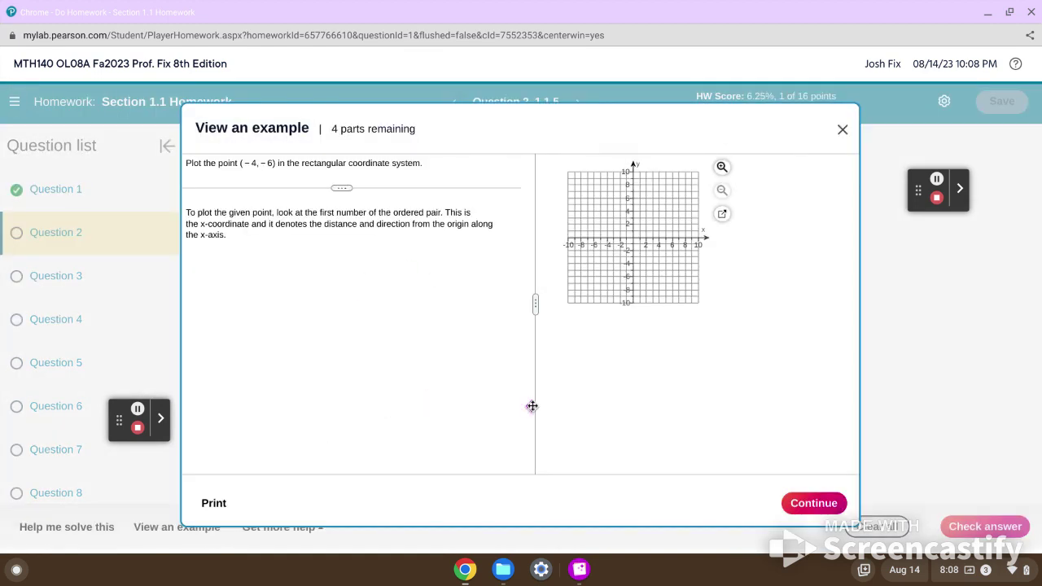
{"action": "left_click", "coordinate": [814, 502]}
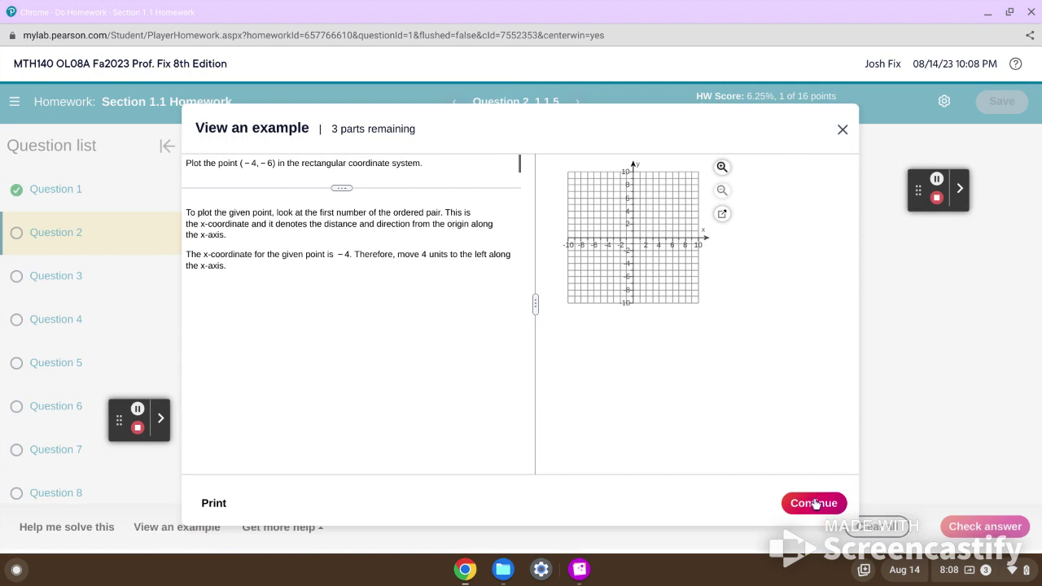
{"action": "left_click", "coordinate": [814, 502]}
{"action": "left_click", "coordinate": [814, 502]}
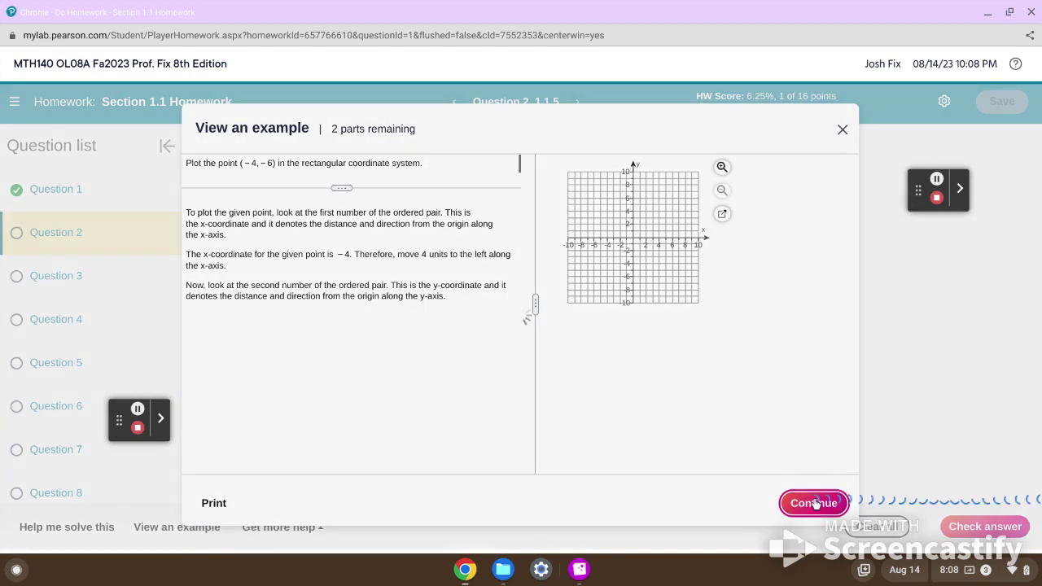
{"action": "left_click", "coordinate": [814, 502]}
{"action": "left_click", "coordinate": [814, 502]}
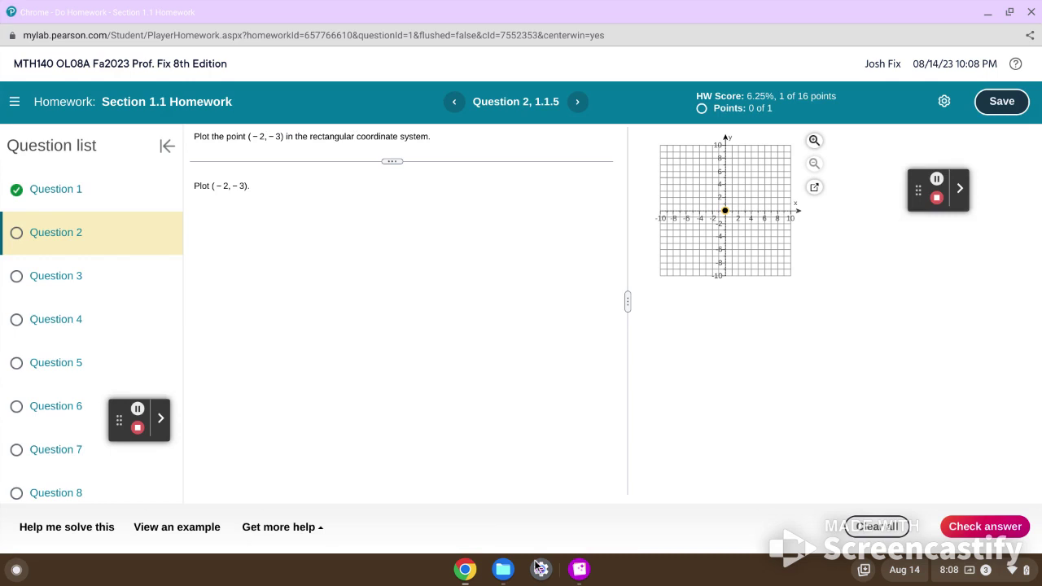
Open the help video for Question 2 and close it
{"action": "left_click", "coordinate": [317, 529]}
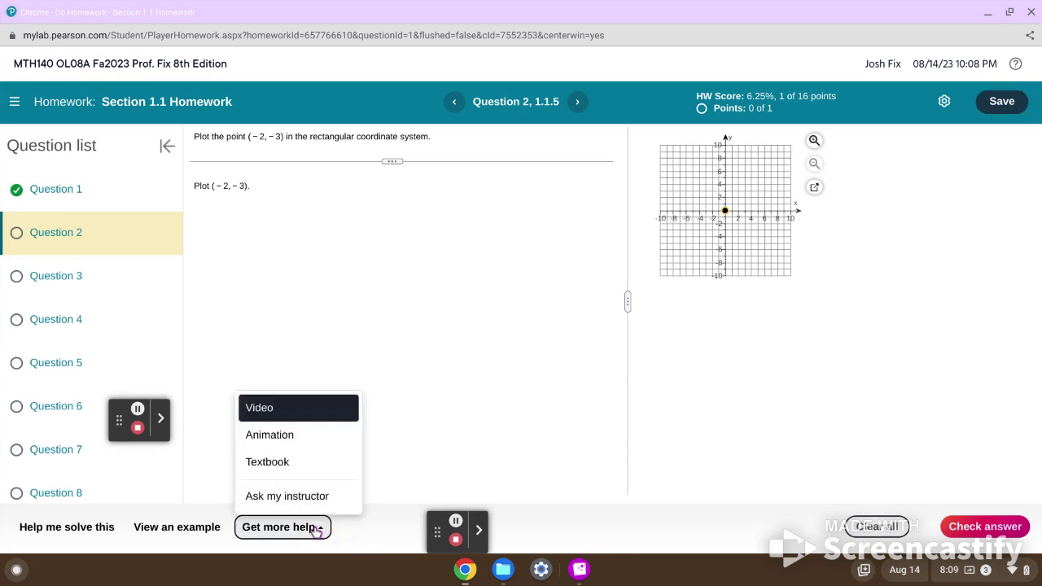
{"action": "left_click", "coordinate": [277, 414]}
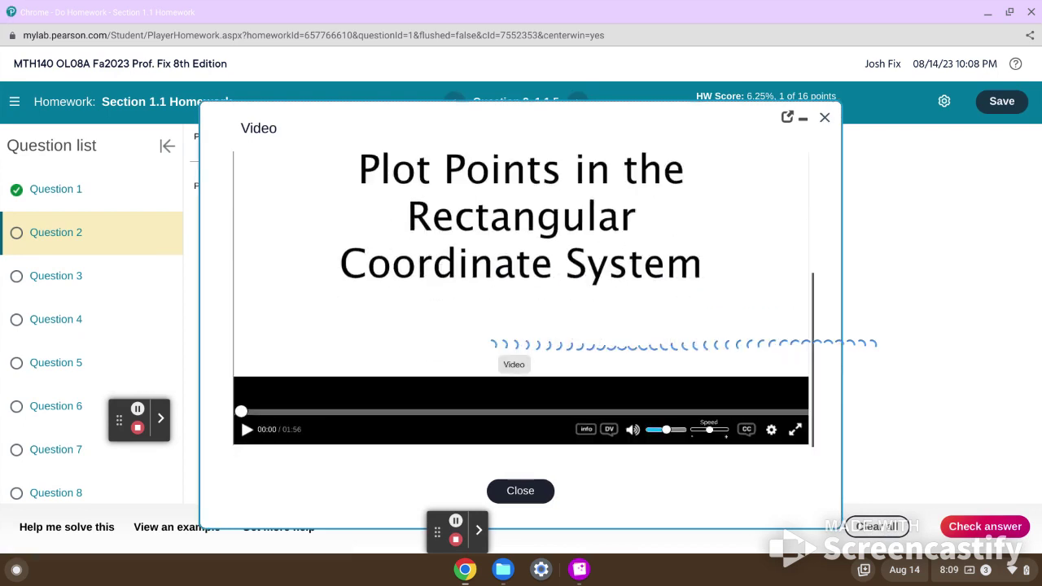
{"action": "left_click", "coordinate": [521, 490]}
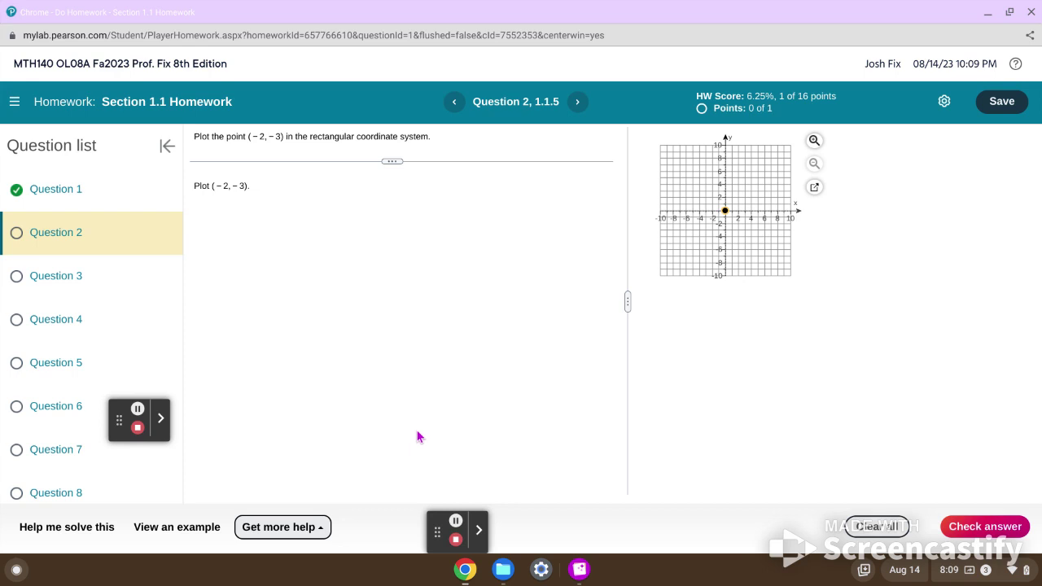
Send the instructor a Question 2 message reading "I am having issue with plotting on the coordinate system." with a greeting, "Thank you," and first name
{"action": "left_click", "coordinate": [317, 531]}
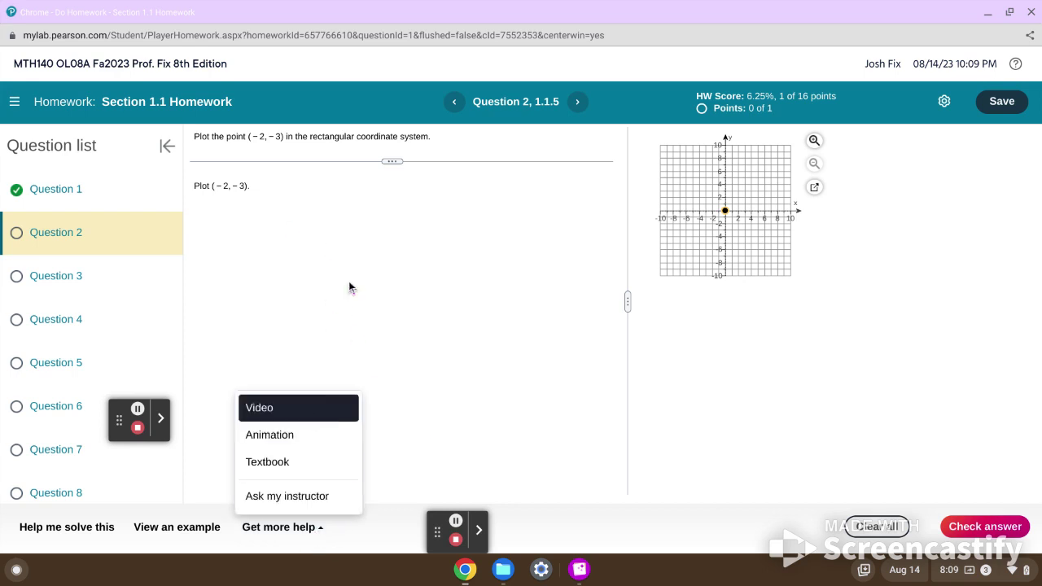
{"action": "left_click", "coordinate": [311, 500]}
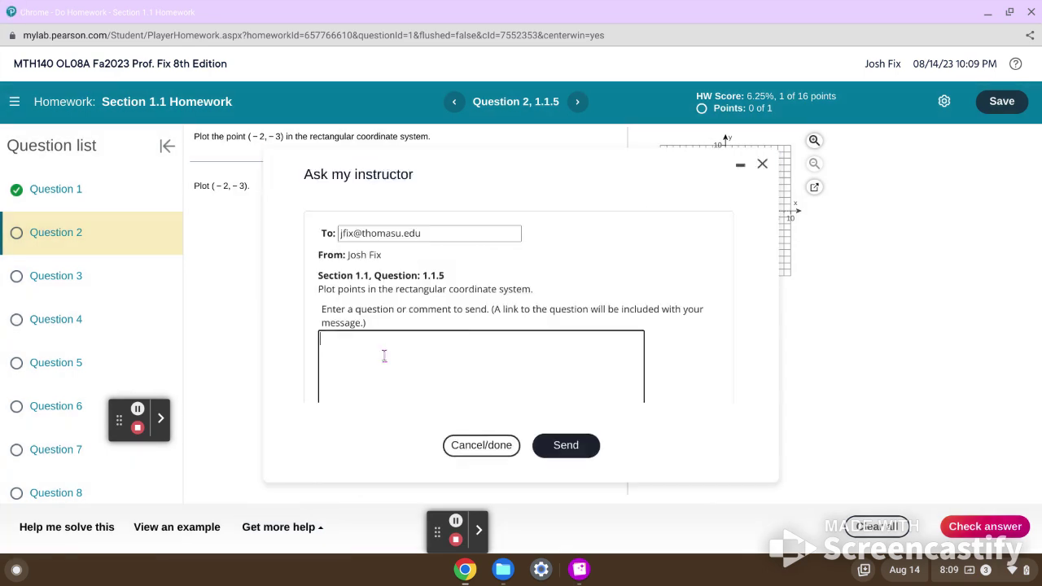
{"action": "type", "text": "Prof. Fix,"}
{"action": "key", "text": "Return"}
{"action": "key", "text": "Return"}
{"action": "type", "text": "I amhaving issue with plotting"}
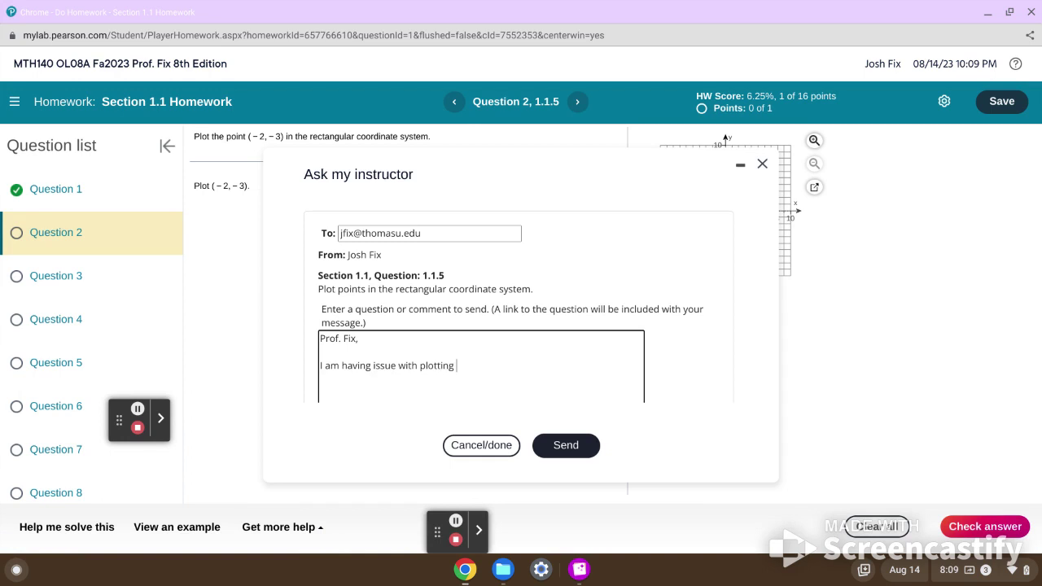
{"action": "type", "text": " coo"}
{"action": "key", "text": "BackSpace"}
{"action": "type", "text": "n the "}
{"action": "type", "text": "coordain"}
{"action": "type", "text": "inate syste"}
{"action": "type", "text": "Thank you,"}
{"action": "key", "text": "Return"}
{"action": "type", "text": "Josh"}
{"action": "type", "text": "hn"}
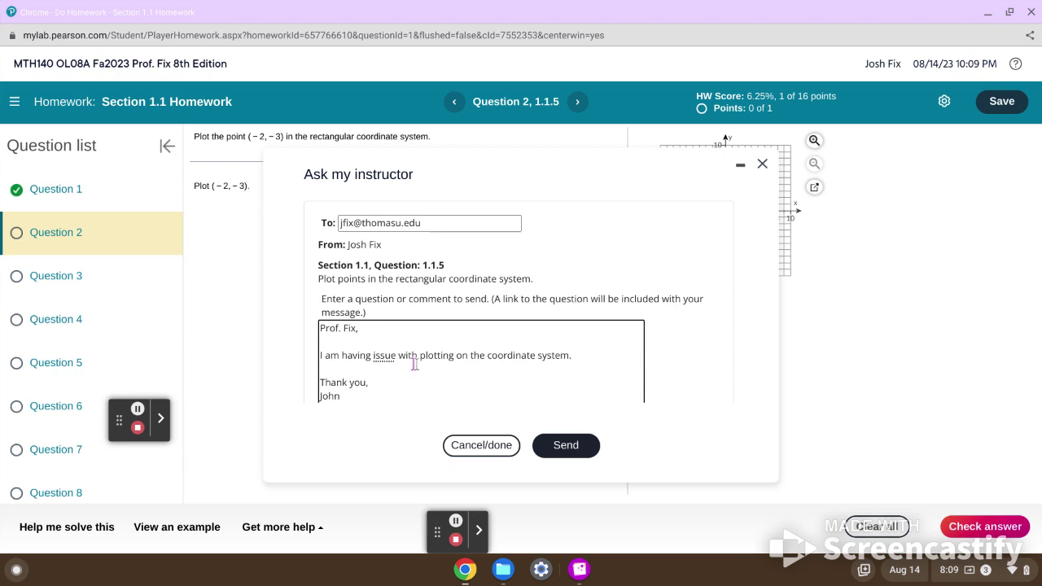
{"action": "left_click", "coordinate": [588, 456]}
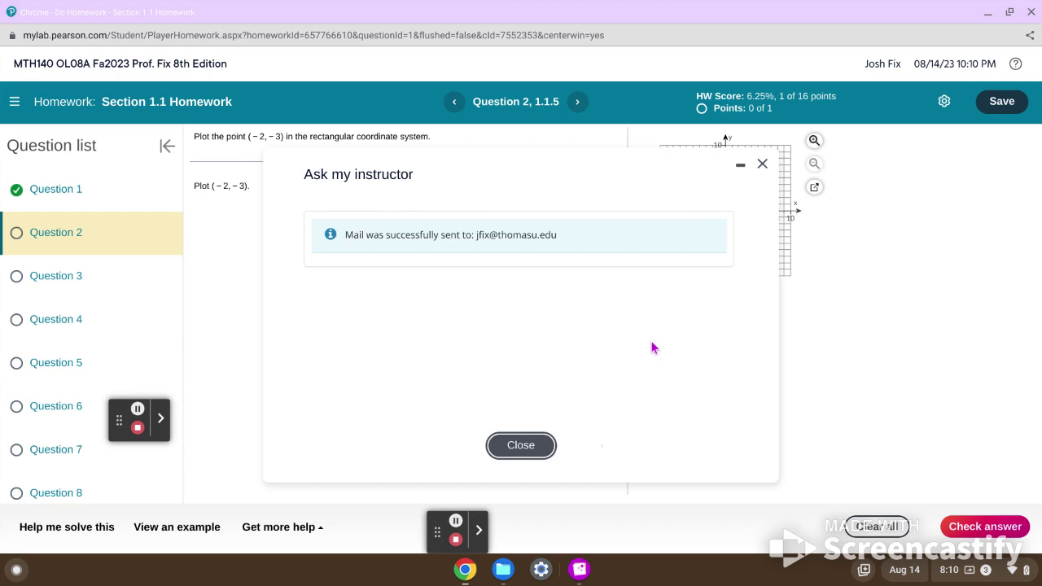
{"action": "left_click", "coordinate": [521, 445]}
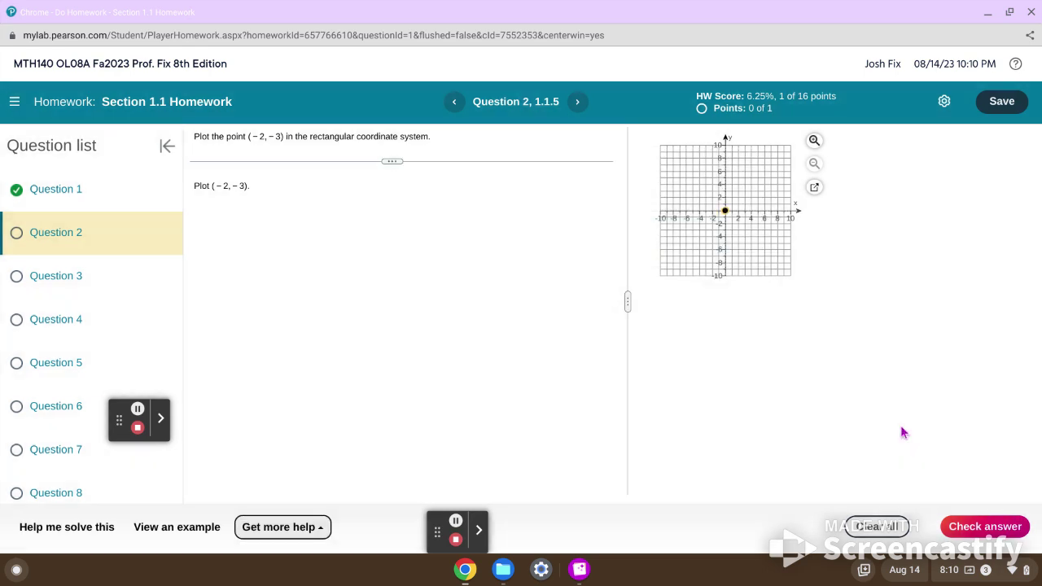
Save and leave the Section 1.1 Homework without checking Question 2, and review the assignment's overview
{"action": "left_click", "coordinate": [1000, 103]}
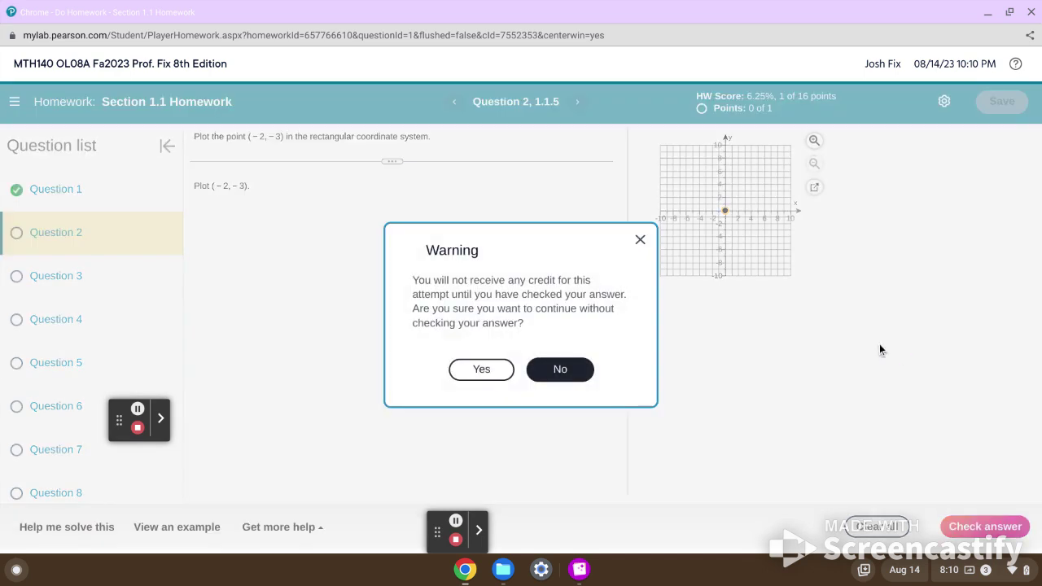
{"action": "left_click", "coordinate": [498, 372]}
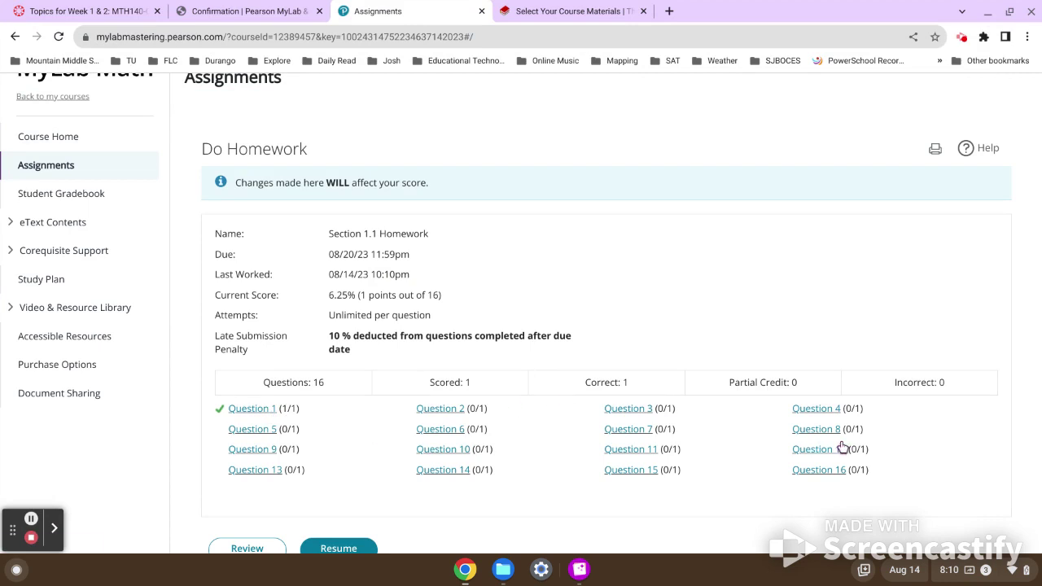
{"action": "scroll", "coordinate": [658, 398], "scroll_direction": "down", "scroll_amount": 1}
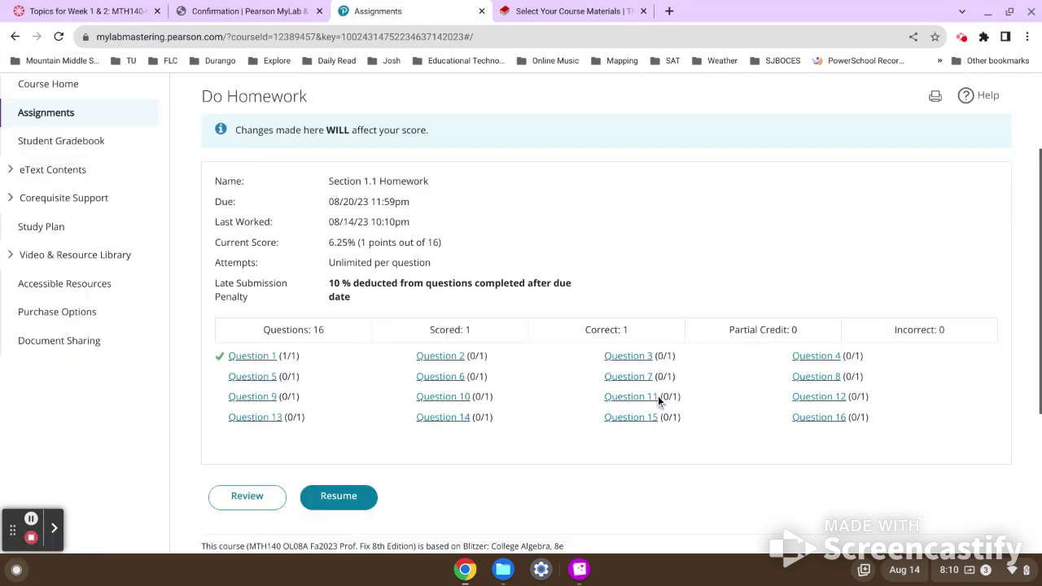
{"action": "scroll", "coordinate": [658, 399], "scroll_direction": "up", "scroll_amount": 3}
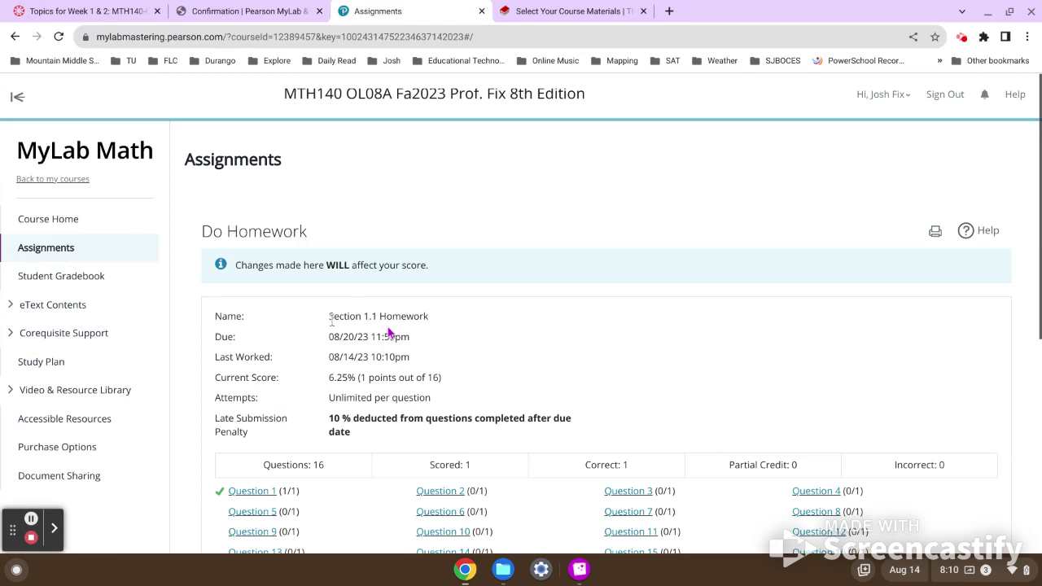
Return to the full assignments list and look through the homework sections and their due dates
{"action": "left_click", "coordinate": [67, 256]}
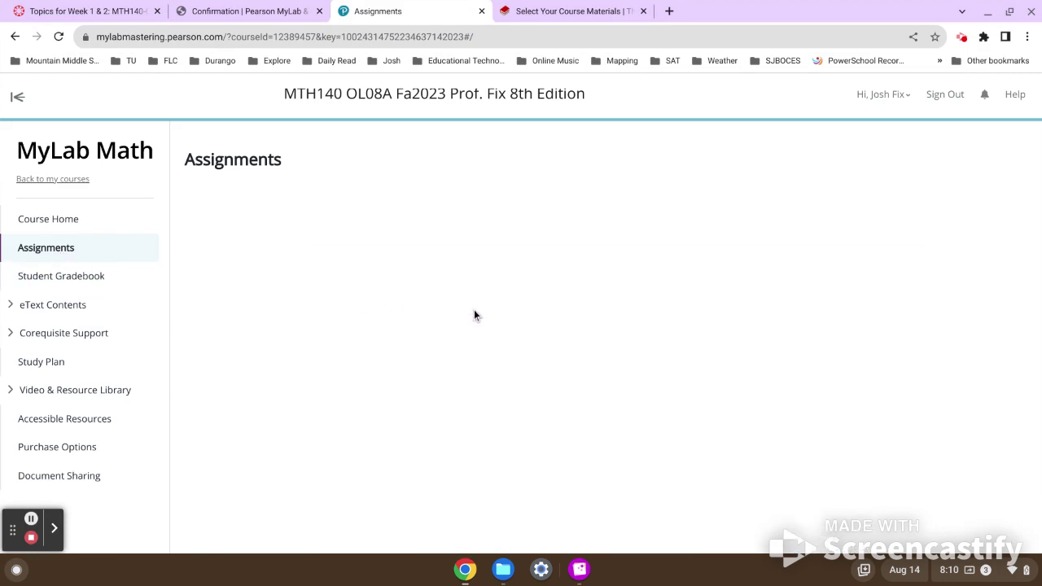
{"action": "scroll", "coordinate": [476, 315], "scroll_direction": "down", "scroll_amount": 6}
{"action": "scroll", "coordinate": [475, 315], "scroll_direction": "down", "scroll_amount": 3}
{"action": "scroll", "coordinate": [475, 315], "scroll_direction": "up", "scroll_amount": 5}
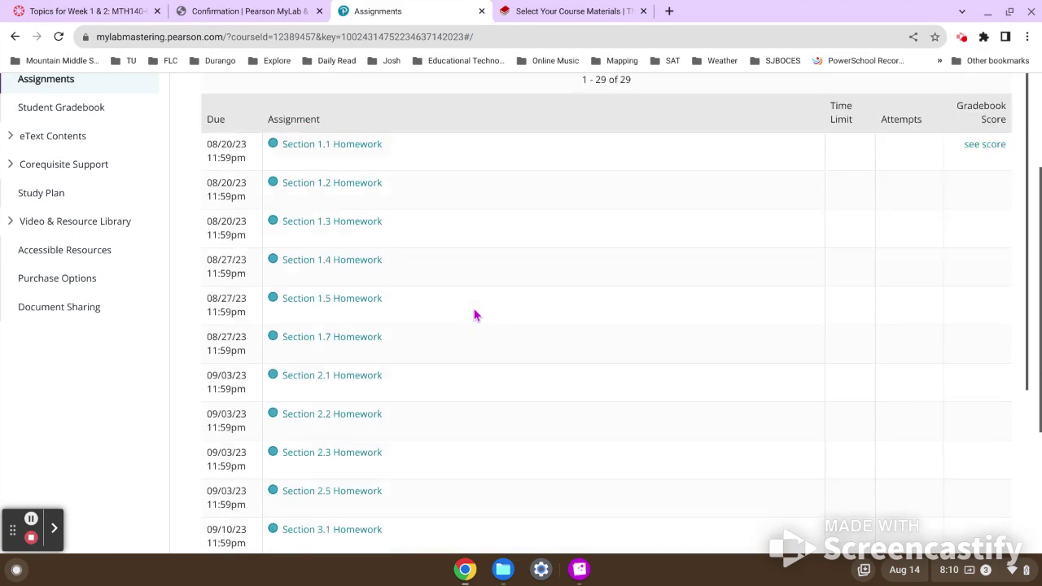
{"action": "scroll", "coordinate": [475, 315], "scroll_direction": "up", "scroll_amount": 2}
{"action": "scroll", "coordinate": [356, 329], "scroll_direction": "down", "scroll_amount": 1}
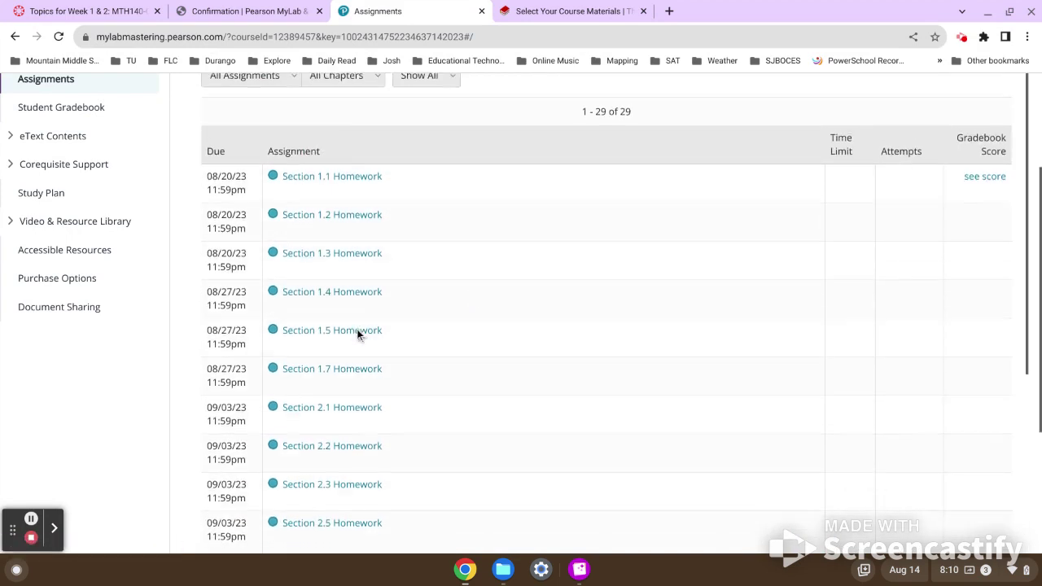
Open the Section 1.4 Homework overview and examine its due date, attempts, late penalty and question list
{"action": "left_click", "coordinate": [342, 298]}
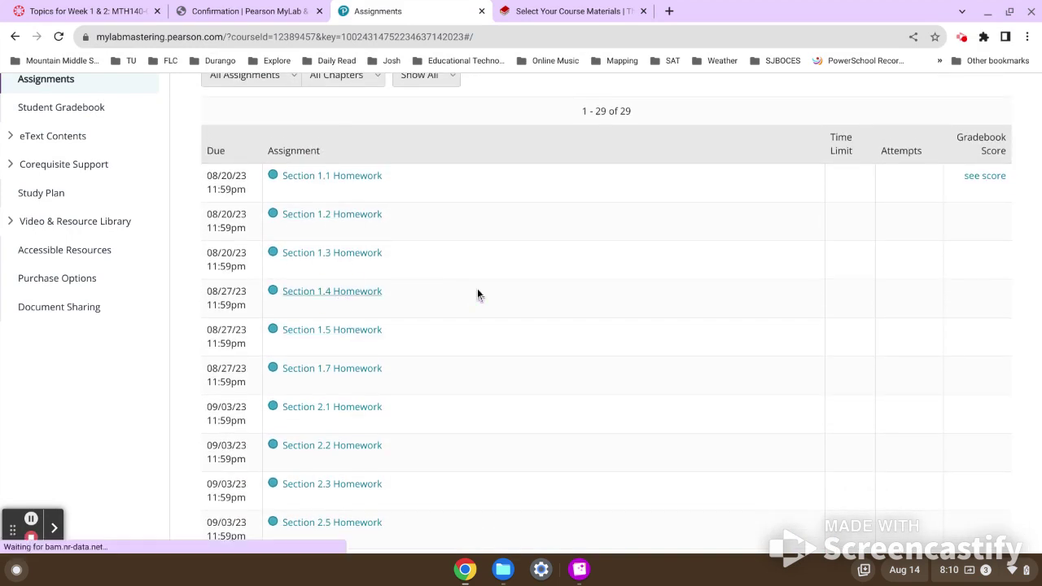
{"action": "scroll", "coordinate": [350, 257], "scroll_direction": "up", "scroll_amount": 1}
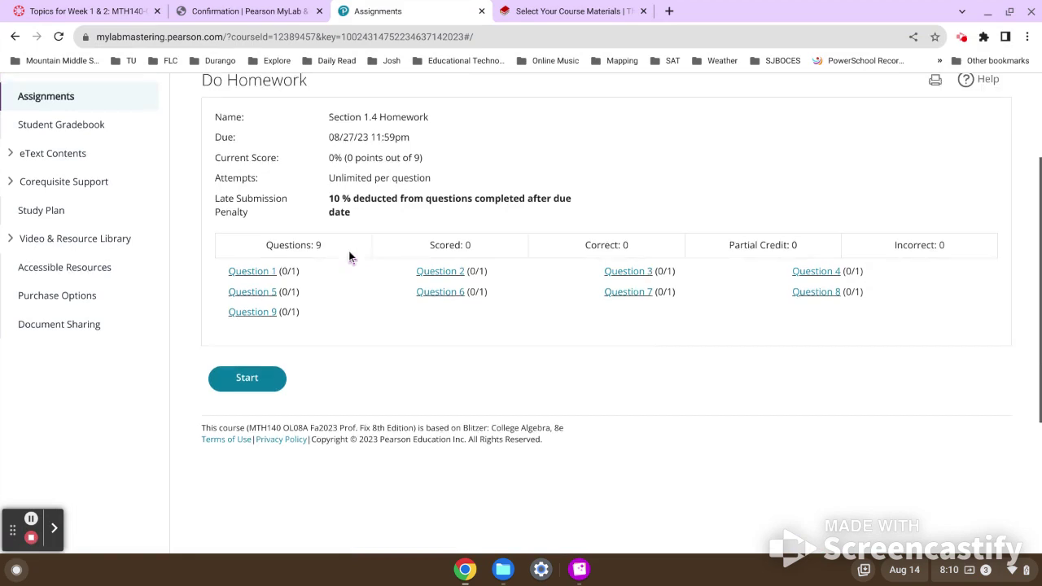
{"action": "scroll", "coordinate": [350, 257], "scroll_direction": "up", "scroll_amount": 1}
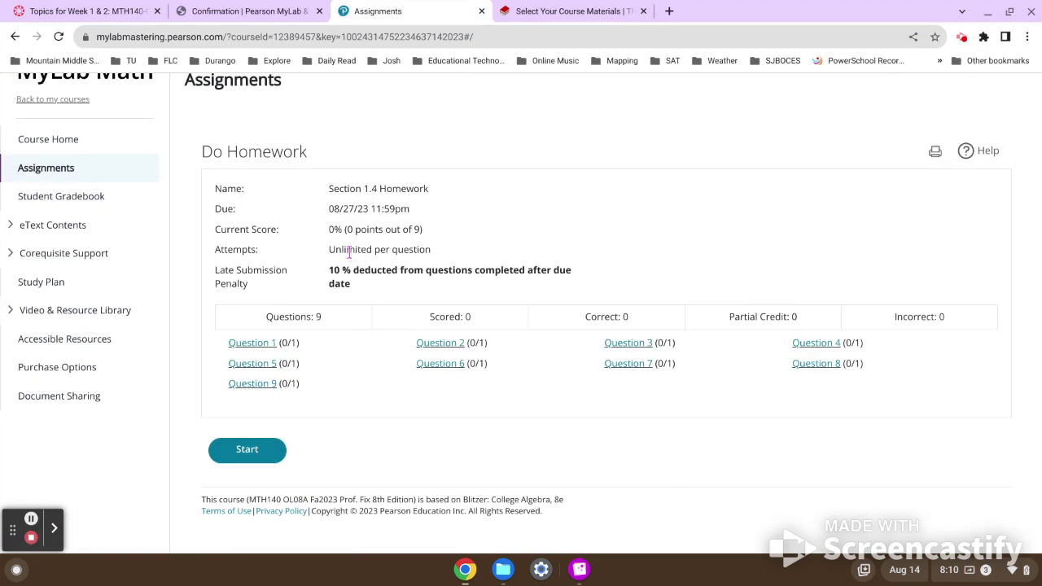
{"action": "scroll", "coordinate": [349, 253], "scroll_direction": "down", "scroll_amount": 1}
{"action": "scroll", "coordinate": [349, 251], "scroll_direction": "up", "scroll_amount": 2}
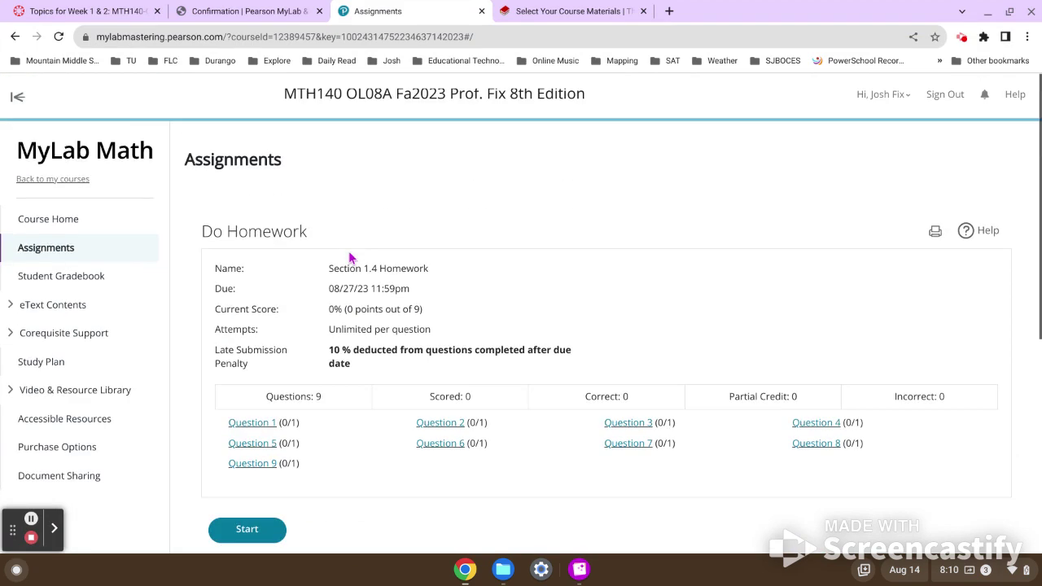
{"action": "scroll", "coordinate": [350, 258], "scroll_direction": "down", "scroll_amount": 1}
{"action": "scroll", "coordinate": [350, 257], "scroll_direction": "up", "scroll_amount": 1}
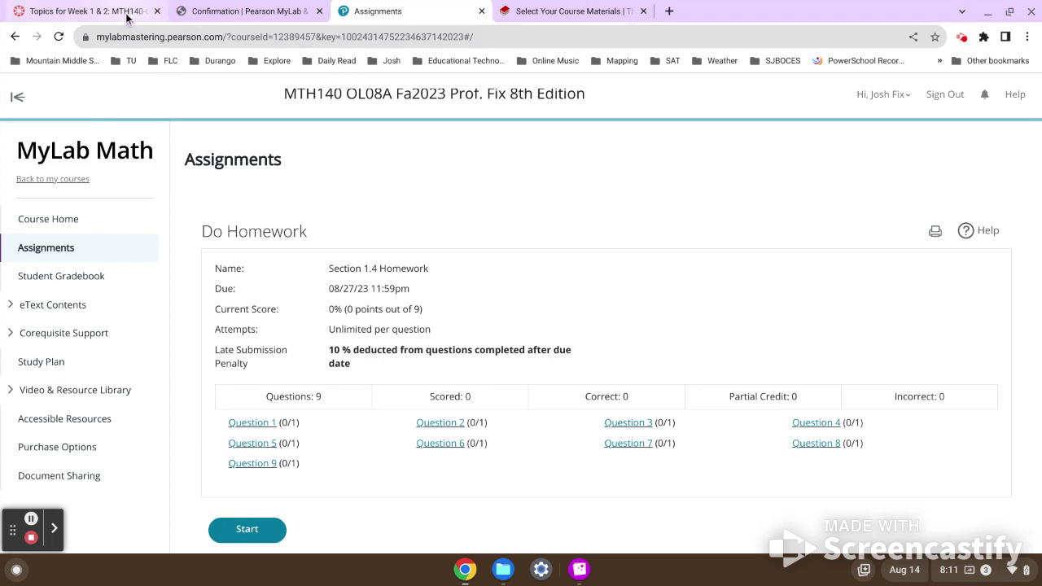
Close the MyLab assignments, course materials and registration confirmation pages to return to the Canvas course
{"action": "left_click", "coordinate": [482, 12]}
{"action": "left_click", "coordinate": [483, 12]}
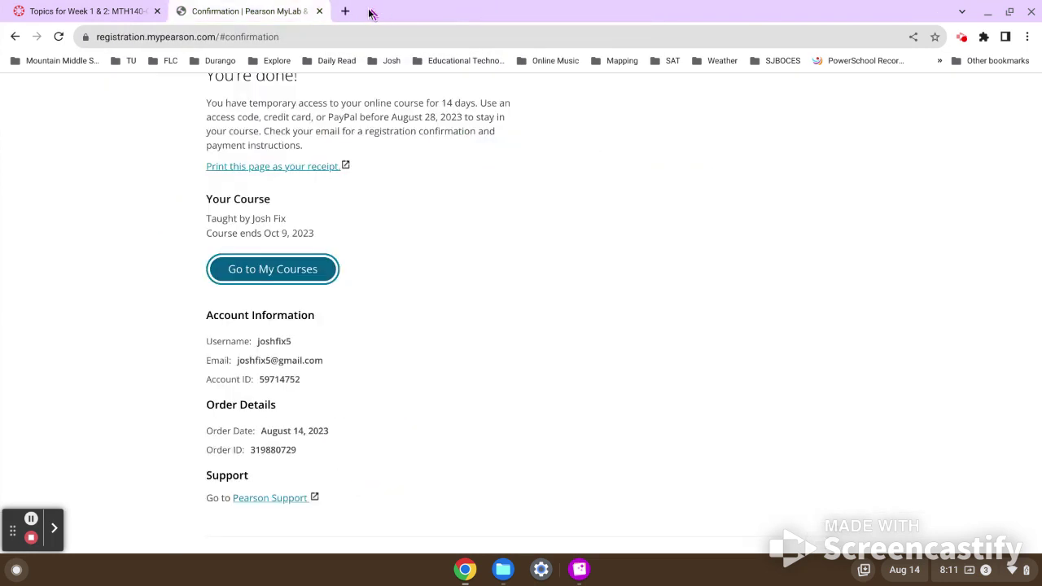
{"action": "left_click", "coordinate": [319, 11]}
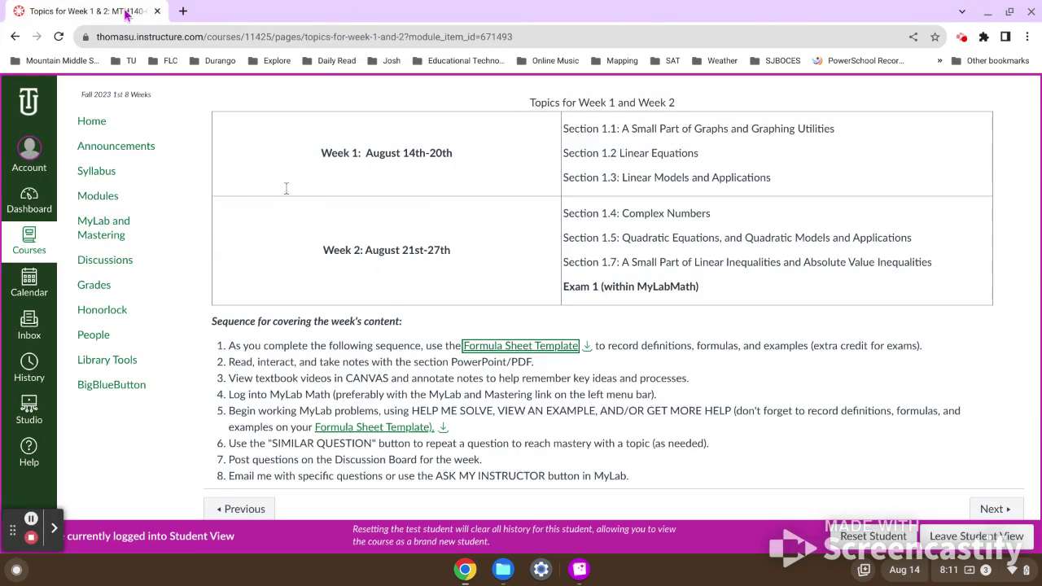
Go to the Canvas course home, open Topics for Week 1 & 2, and review the weekly sections table
{"action": "scroll", "coordinate": [378, 267], "scroll_direction": "up", "scroll_amount": 2}
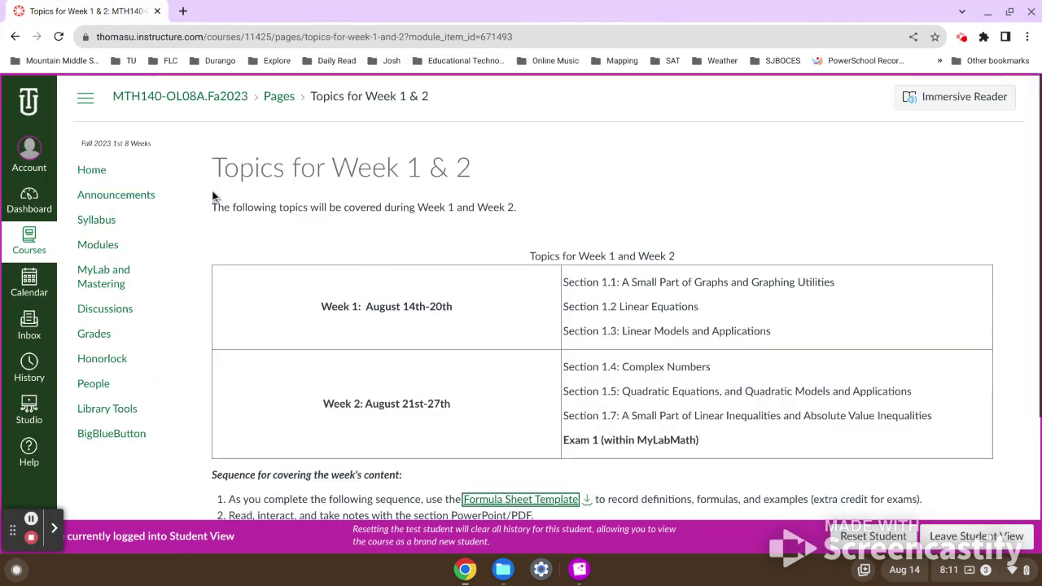
{"action": "left_click", "coordinate": [104, 175]}
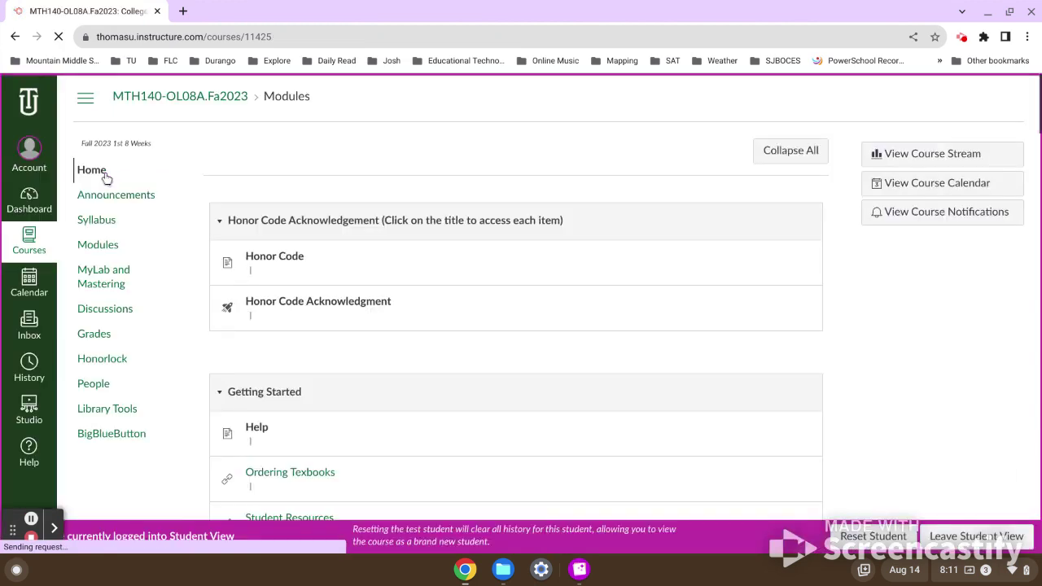
{"action": "scroll", "coordinate": [461, 207], "scroll_direction": "down", "scroll_amount": 10}
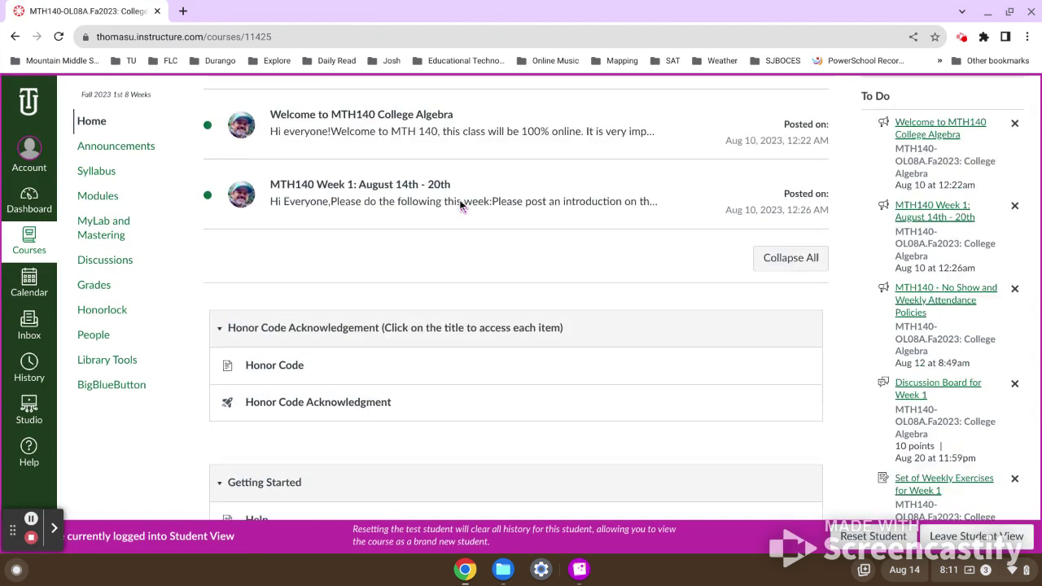
{"action": "scroll", "coordinate": [461, 207], "scroll_direction": "down", "scroll_amount": 5}
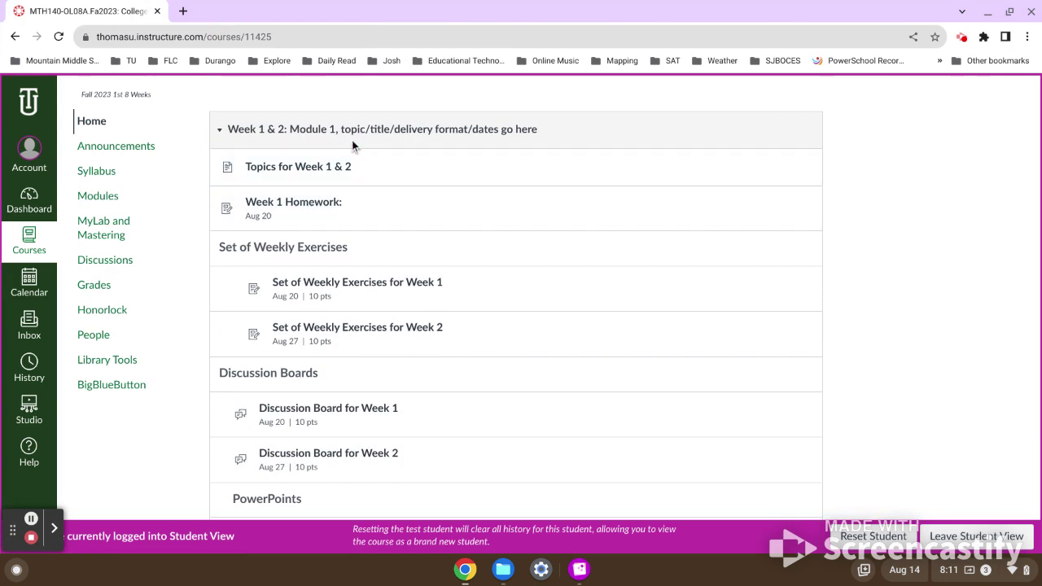
{"action": "left_click", "coordinate": [313, 172]}
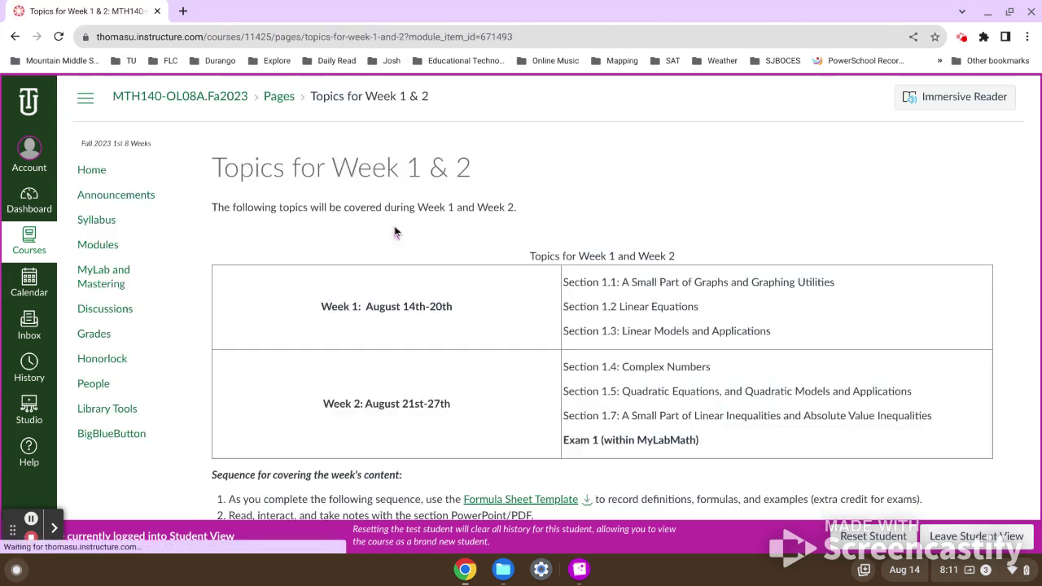
{"action": "scroll", "coordinate": [616, 320], "scroll_direction": "down", "scroll_amount": 3}
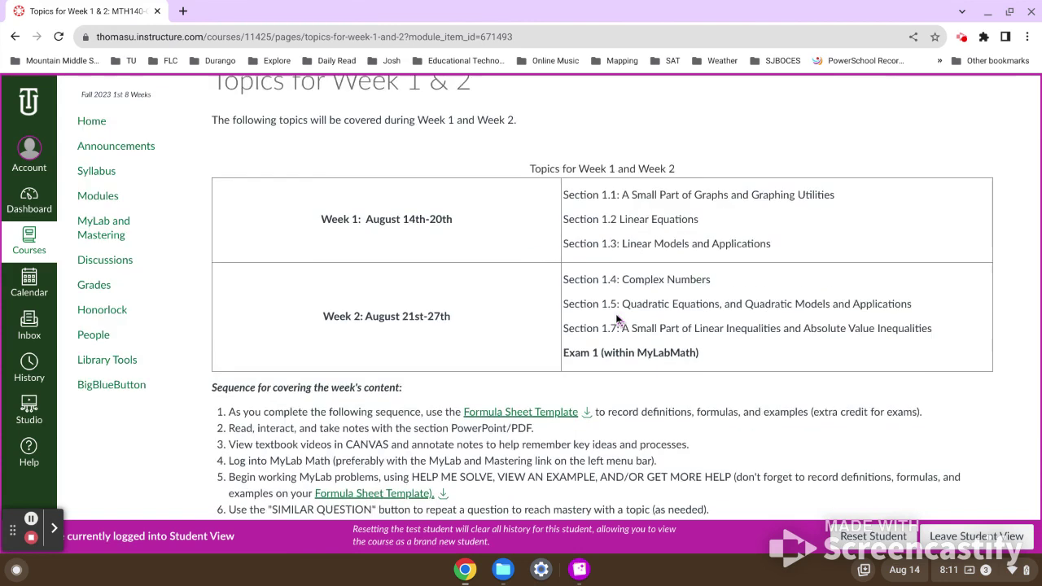
{"action": "scroll", "coordinate": [615, 313], "scroll_direction": "up", "scroll_amount": 3}
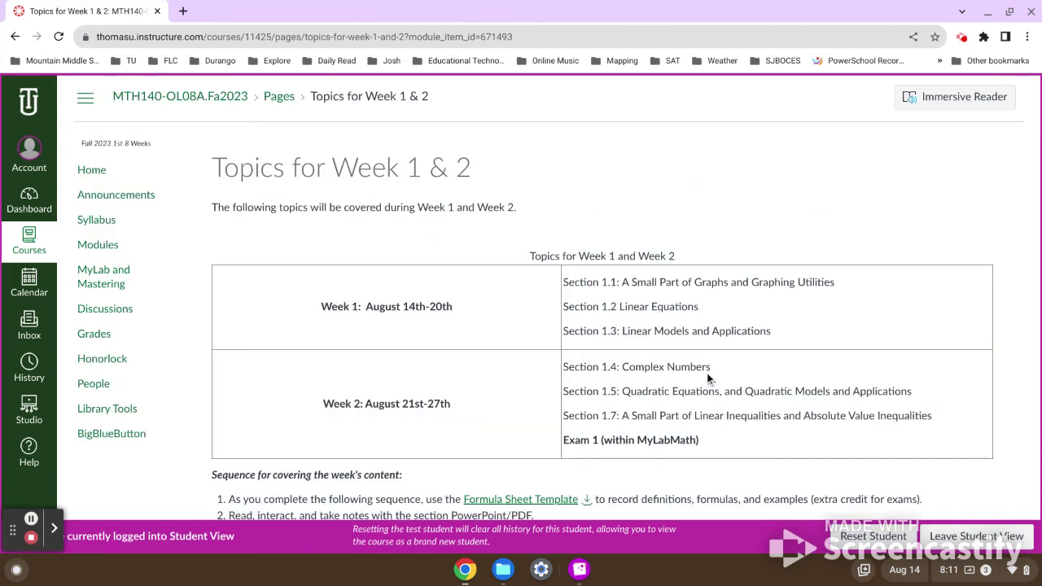
Advance from the topics page to Week 1 Homework and on to Set of Weekly Exercises for Week 1
{"action": "scroll", "coordinate": [707, 372], "scroll_direction": "down", "scroll_amount": 3}
{"action": "left_click", "coordinate": [1006, 472]}
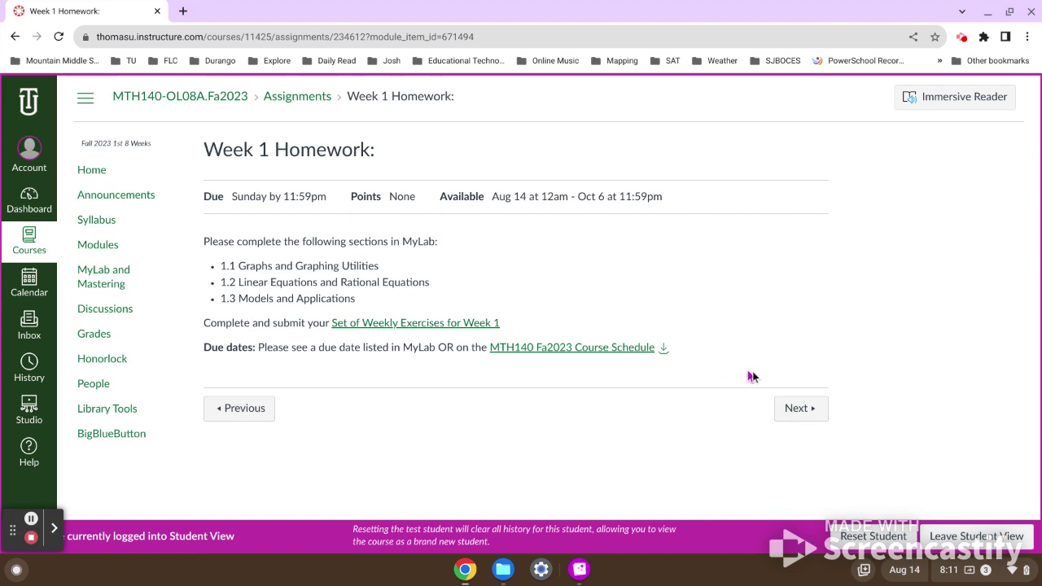
{"action": "left_click", "coordinate": [791, 410]}
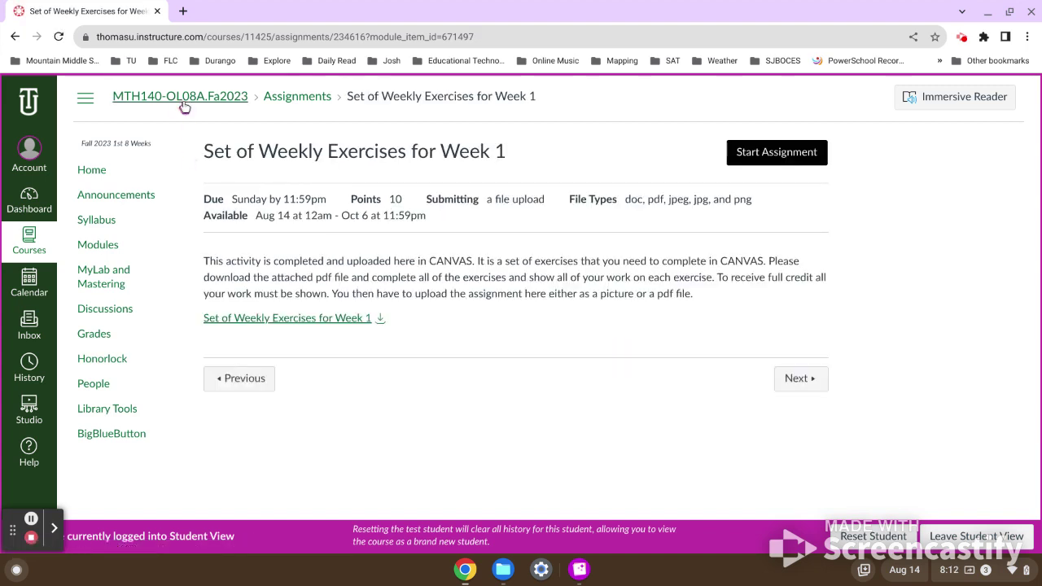
Return to the MTH140 course modules and open the textbook video Section 1.1 Graphs and Graphing Utilities
{"action": "left_click", "coordinate": [182, 103]}
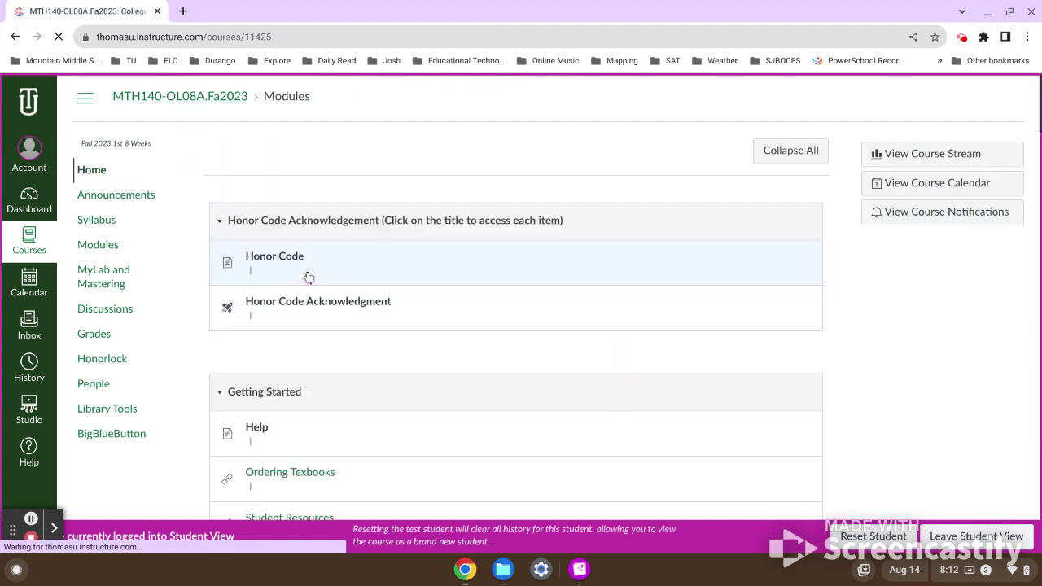
{"action": "scroll", "coordinate": [305, 281], "scroll_direction": "down", "scroll_amount": 5}
{"action": "scroll", "coordinate": [303, 291], "scroll_direction": "down", "scroll_amount": 10}
{"action": "scroll", "coordinate": [303, 291], "scroll_direction": "down", "scroll_amount": 2}
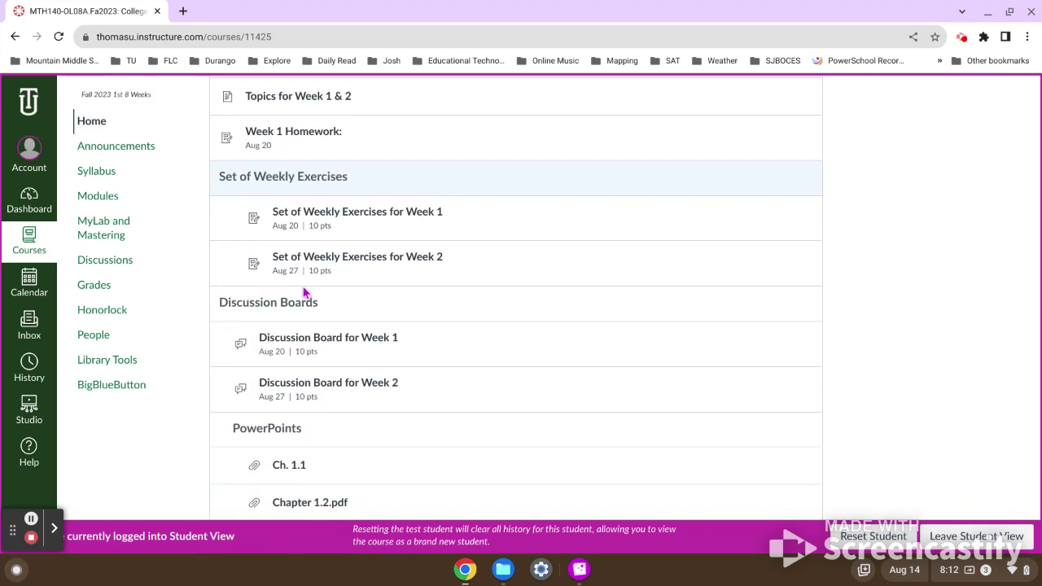
{"action": "scroll", "coordinate": [303, 293], "scroll_direction": "down", "scroll_amount": 2}
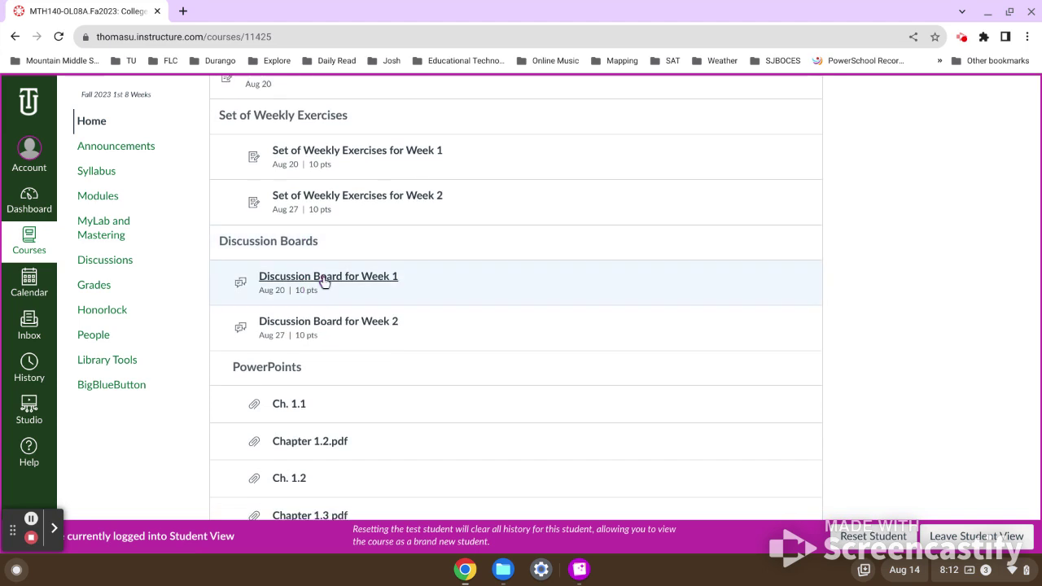
{"action": "scroll", "coordinate": [326, 309], "scroll_direction": "down", "scroll_amount": 3}
{"action": "scroll", "coordinate": [326, 314], "scroll_direction": "down", "scroll_amount": 9}
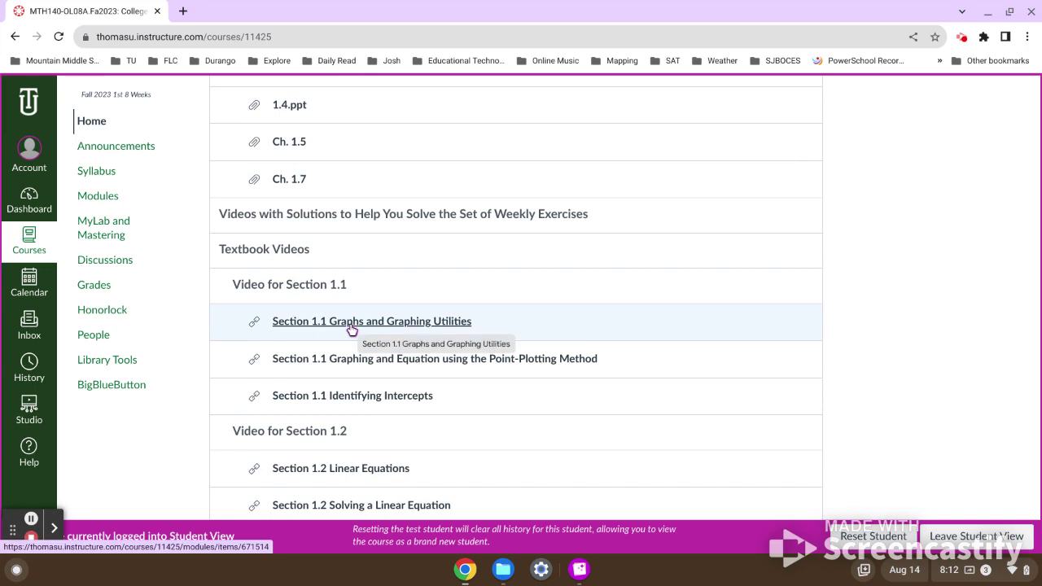
{"action": "scroll", "coordinate": [351, 327], "scroll_direction": "down", "scroll_amount": 1}
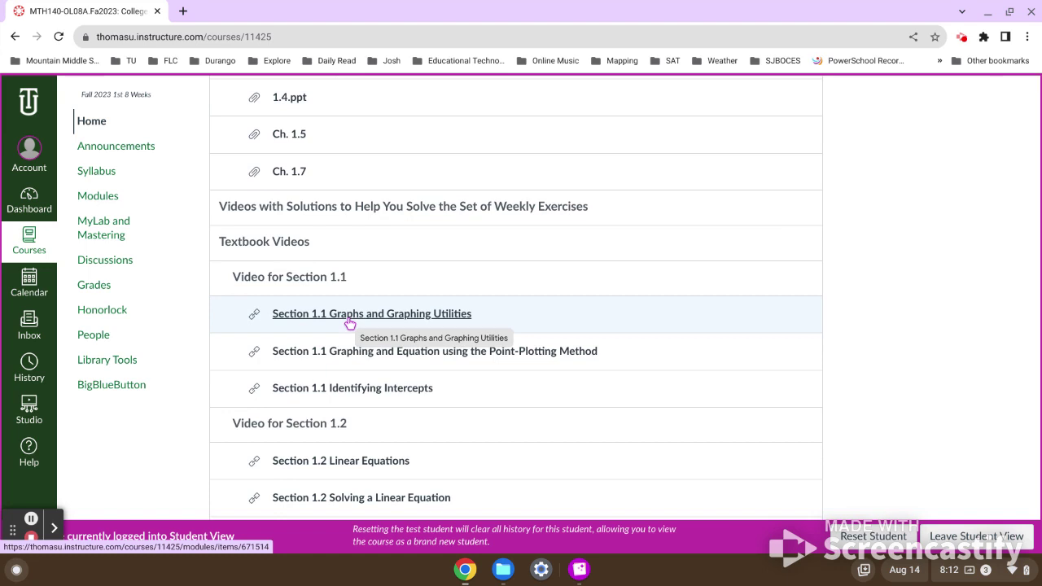
{"action": "left_click", "coordinate": [350, 315]}
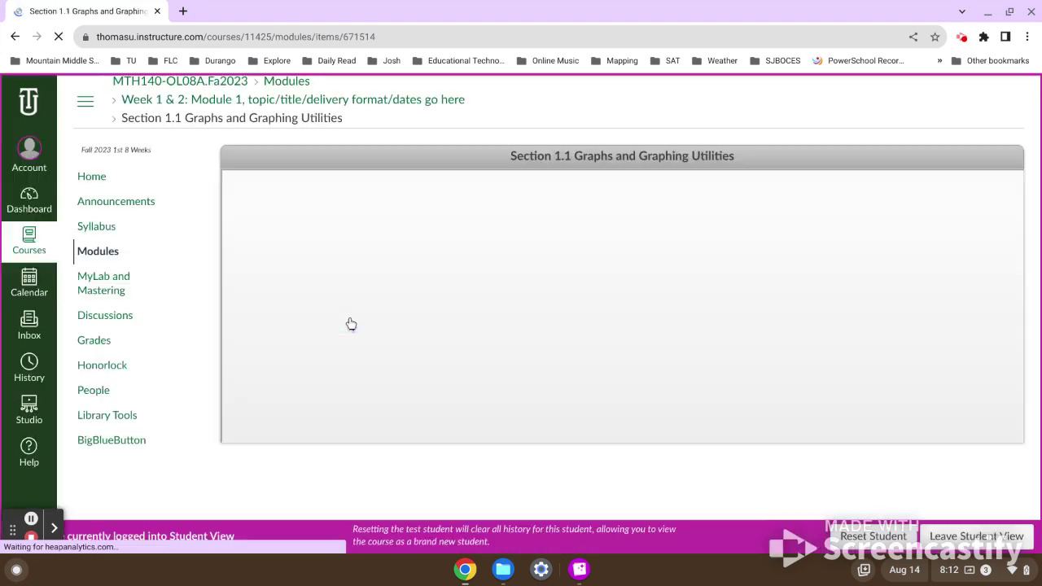